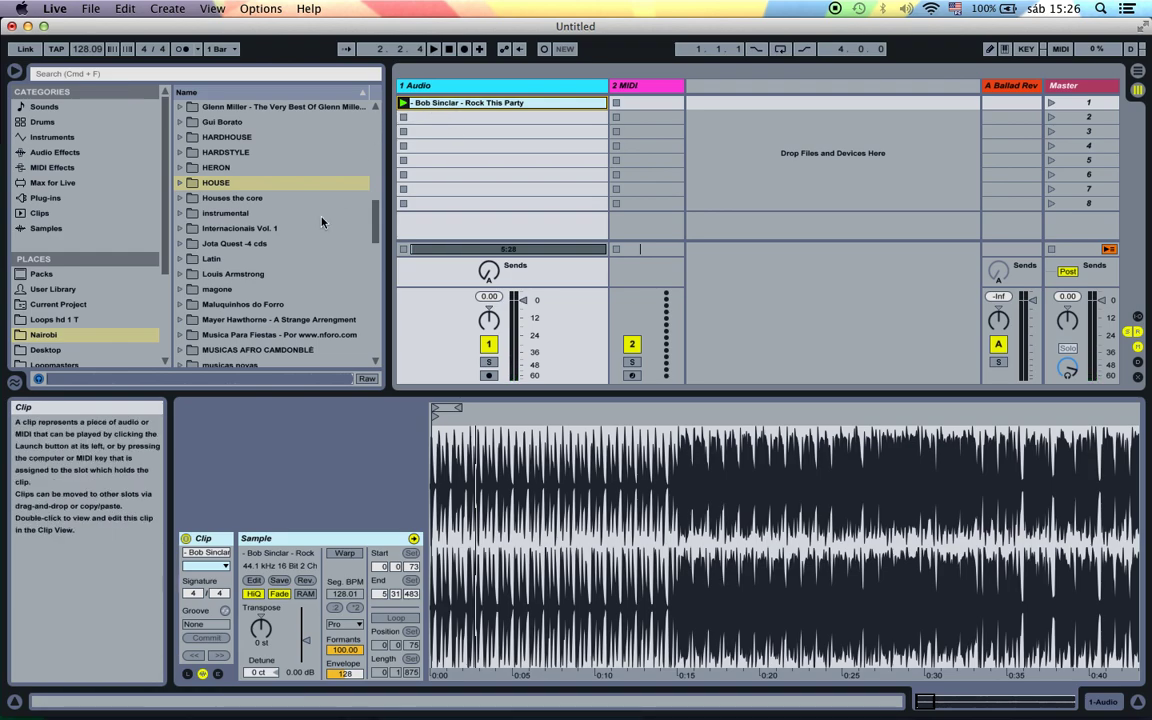
Copy the name of the Bob Sinclar - Rock This Party clip from its name field.
click(470, 104)
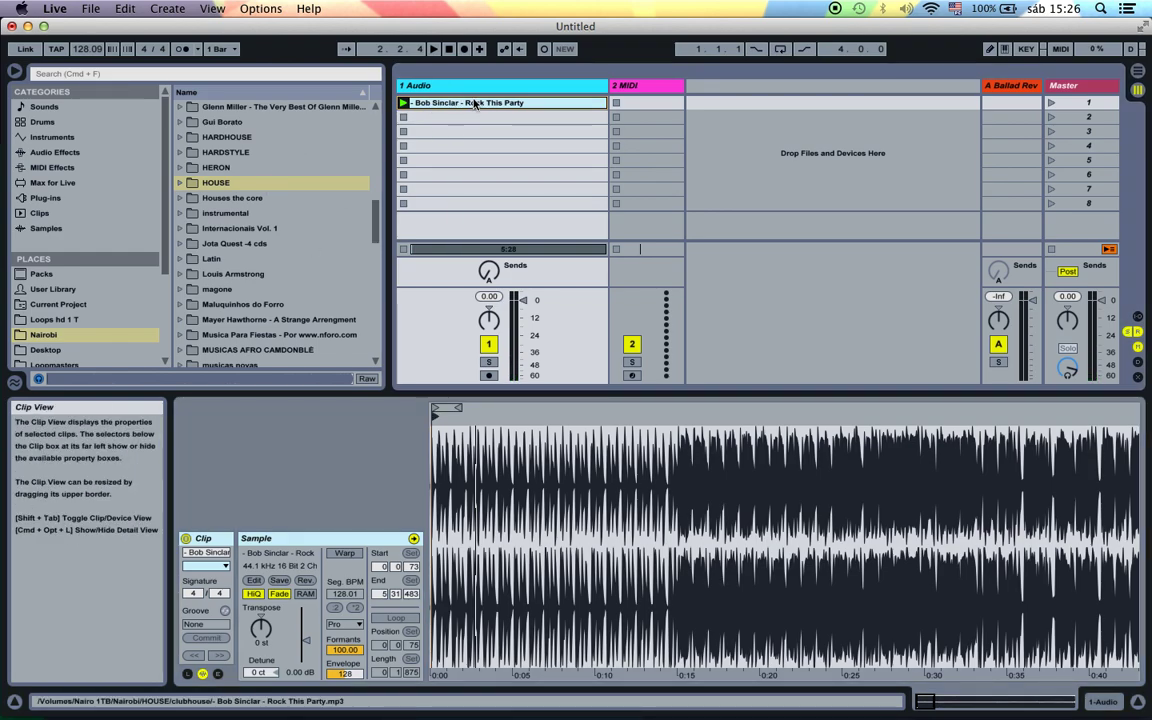
right_click(475, 104)
click(510, 168)
key(super+c)
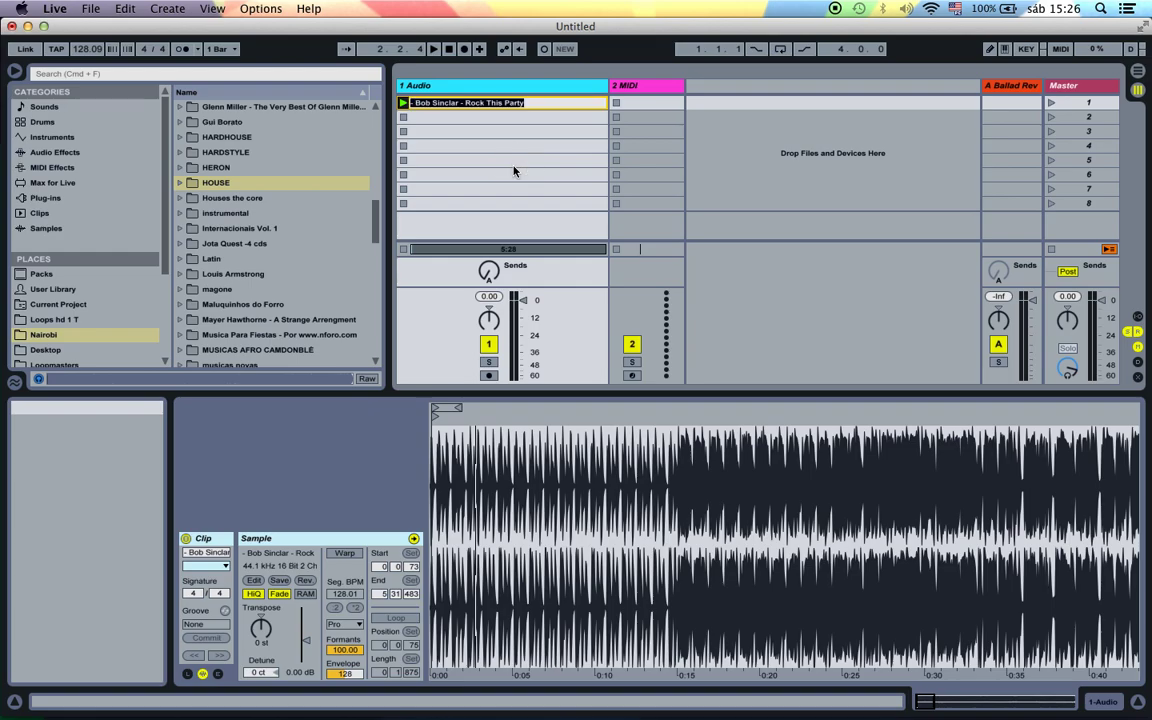
Switch to Chrome, replace the songbpm.com search text with the copied clip name, check the song's BPM, and return to Live.
key(ctrl+Up)
click(372, 627)
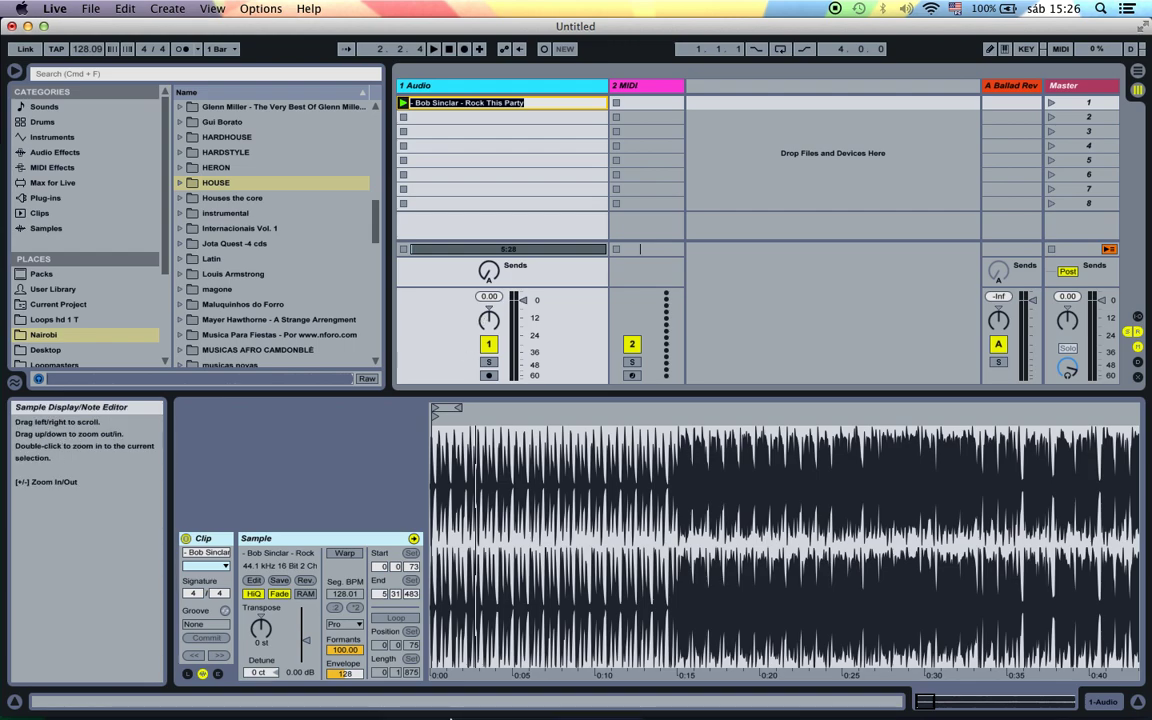
mouse_move(432, 703)
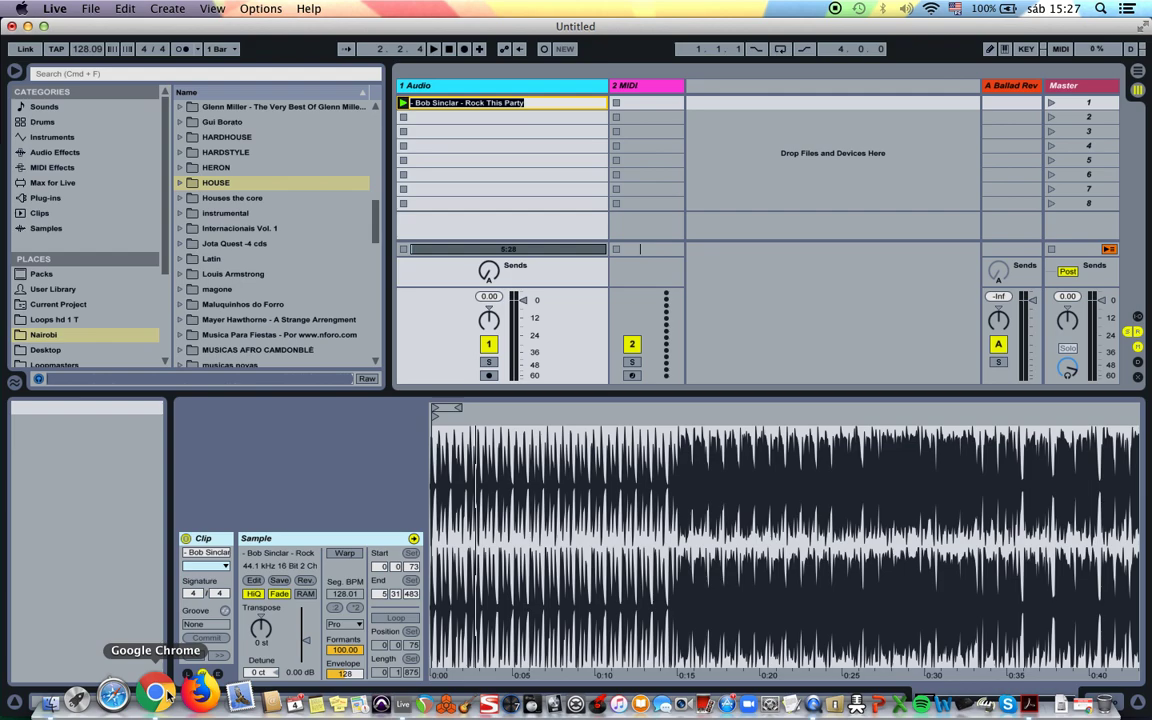
click(166, 692)
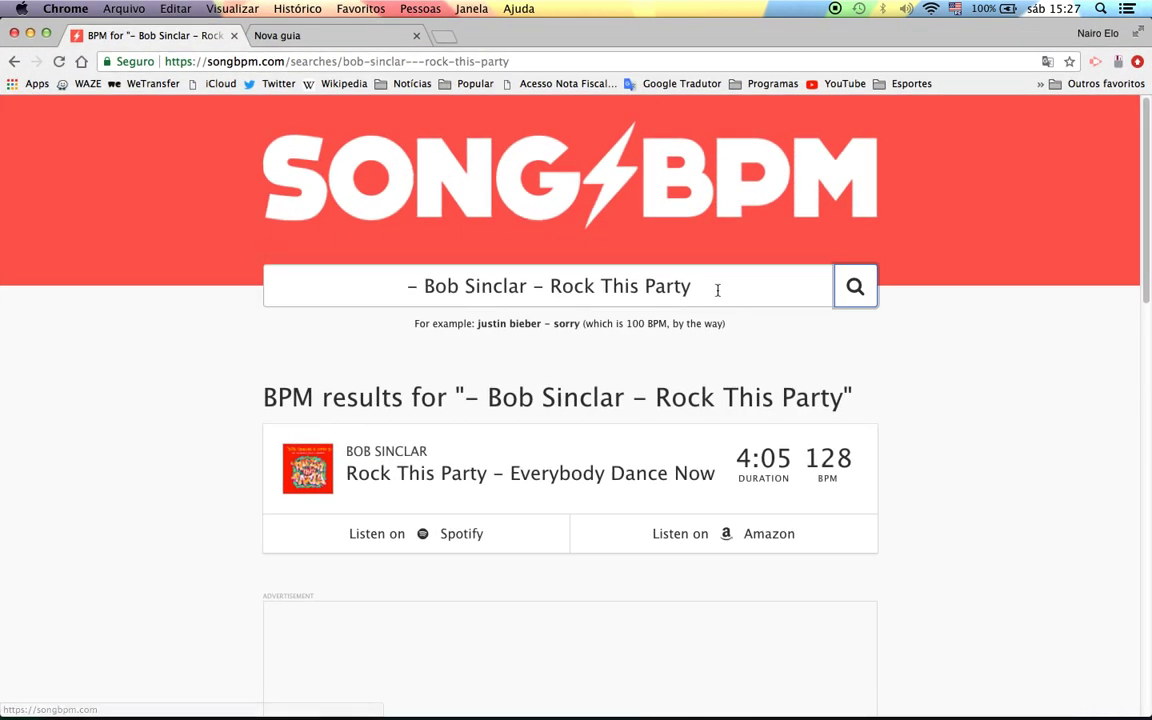
drag(728, 290, 378, 287)
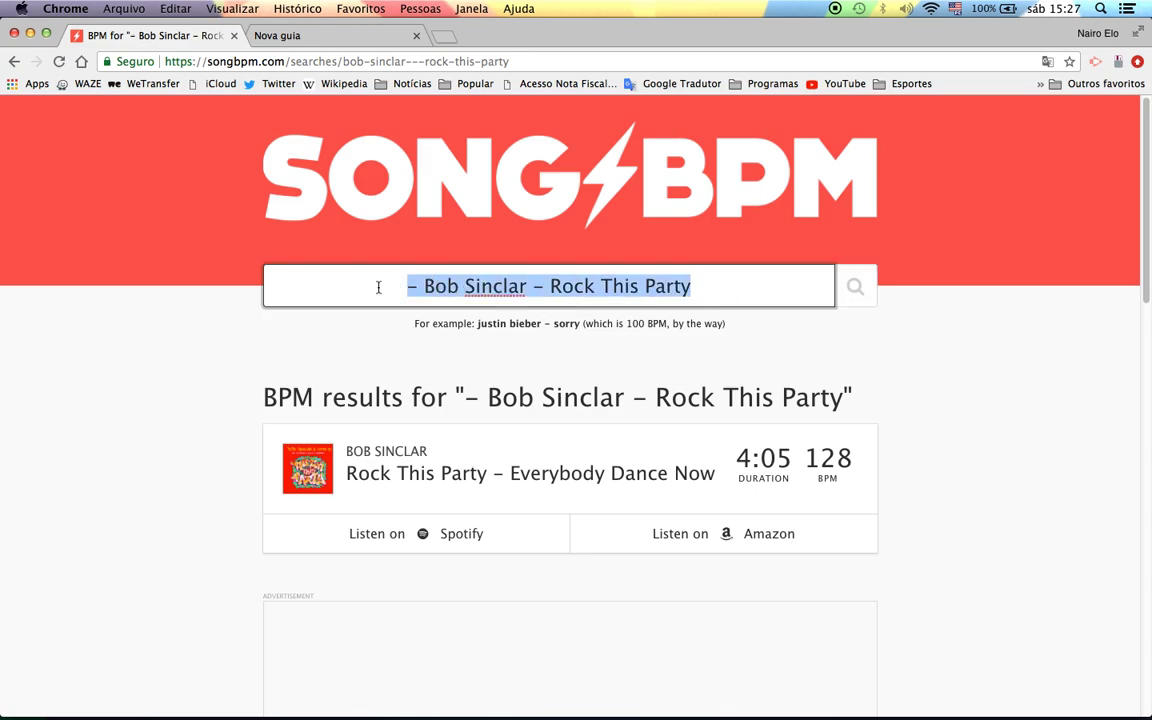
key(super+v)
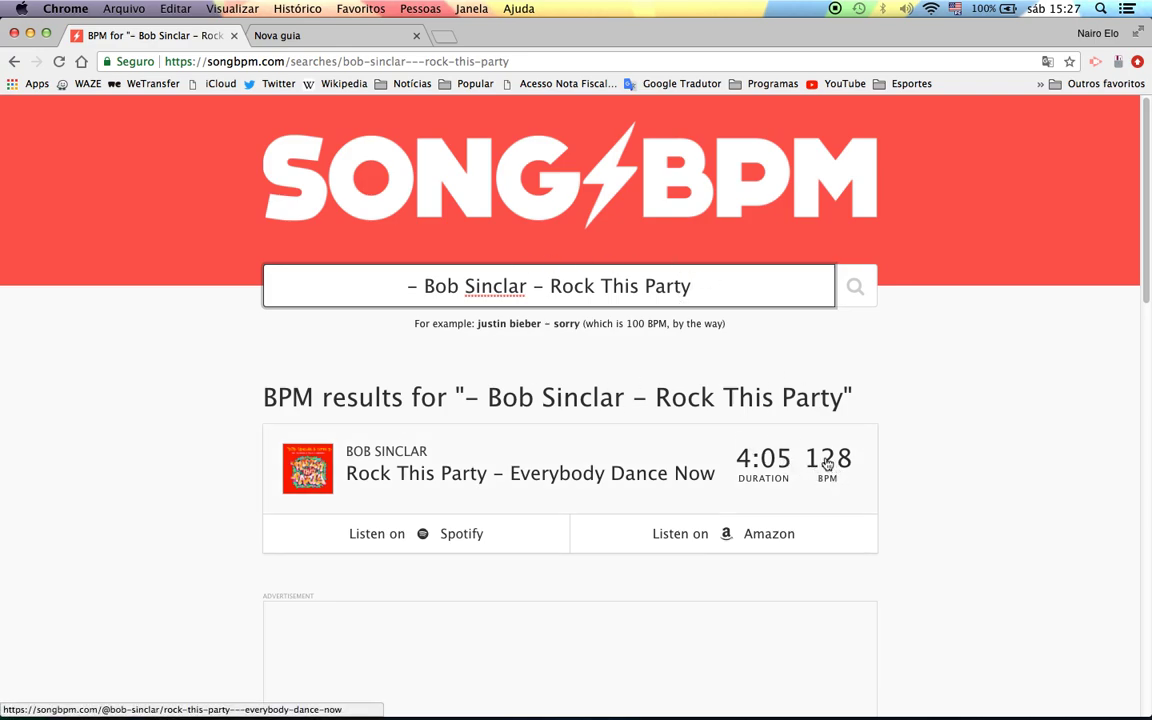
click(31, 35)
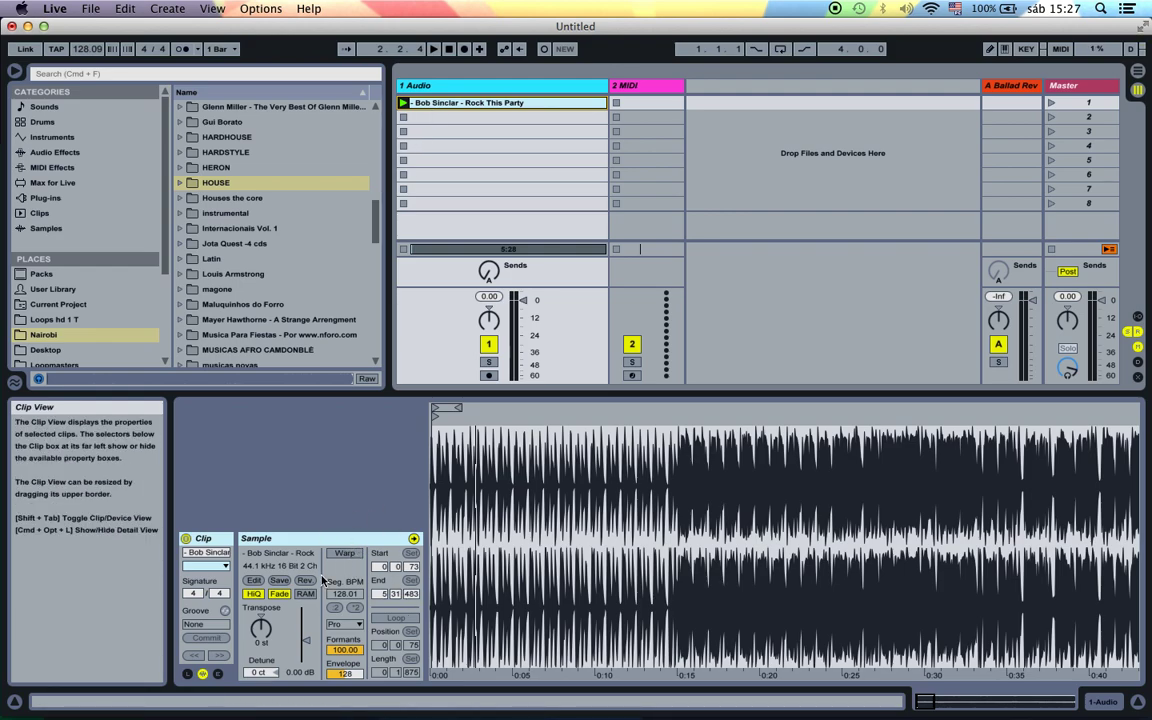
Review the Auto-Warp Long Samples option in the Record Warp Launch preferences, and close the preferences.
click(55, 9)
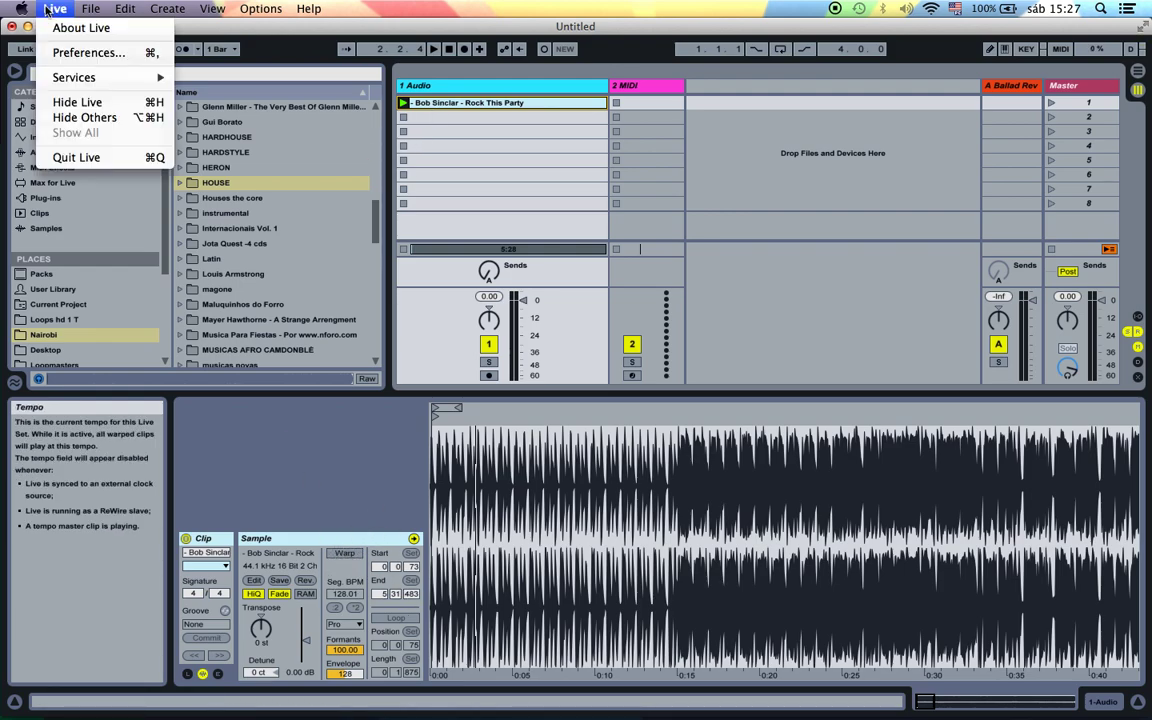
click(67, 53)
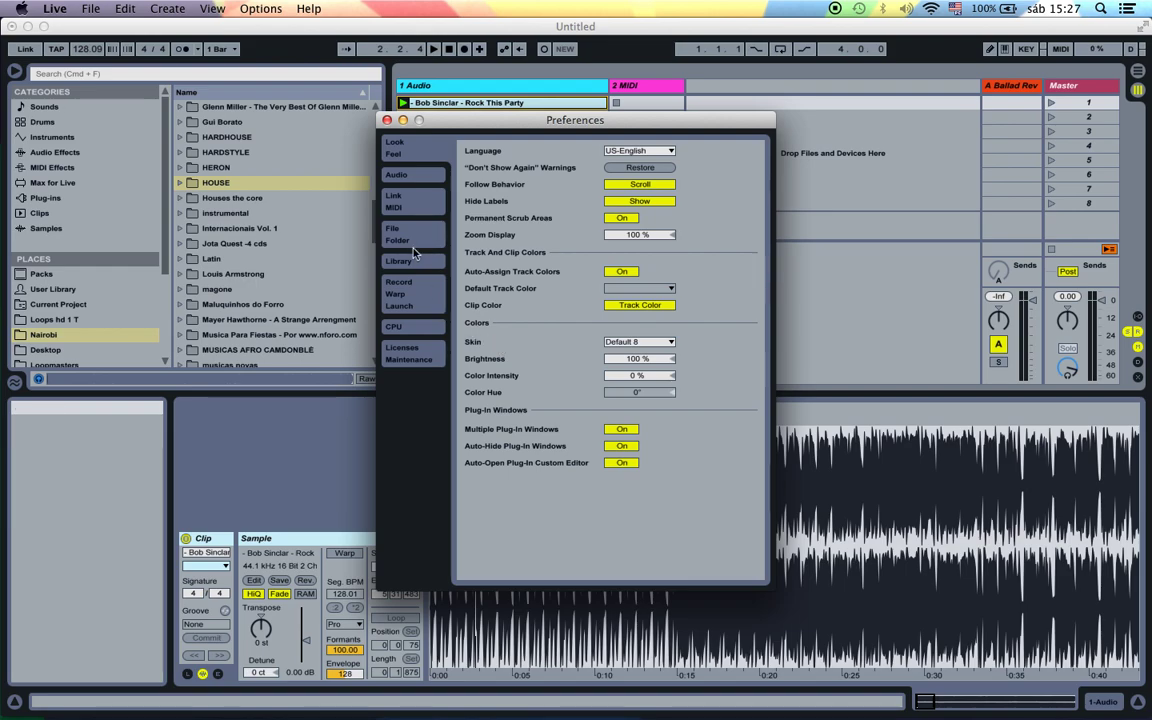
click(404, 245)
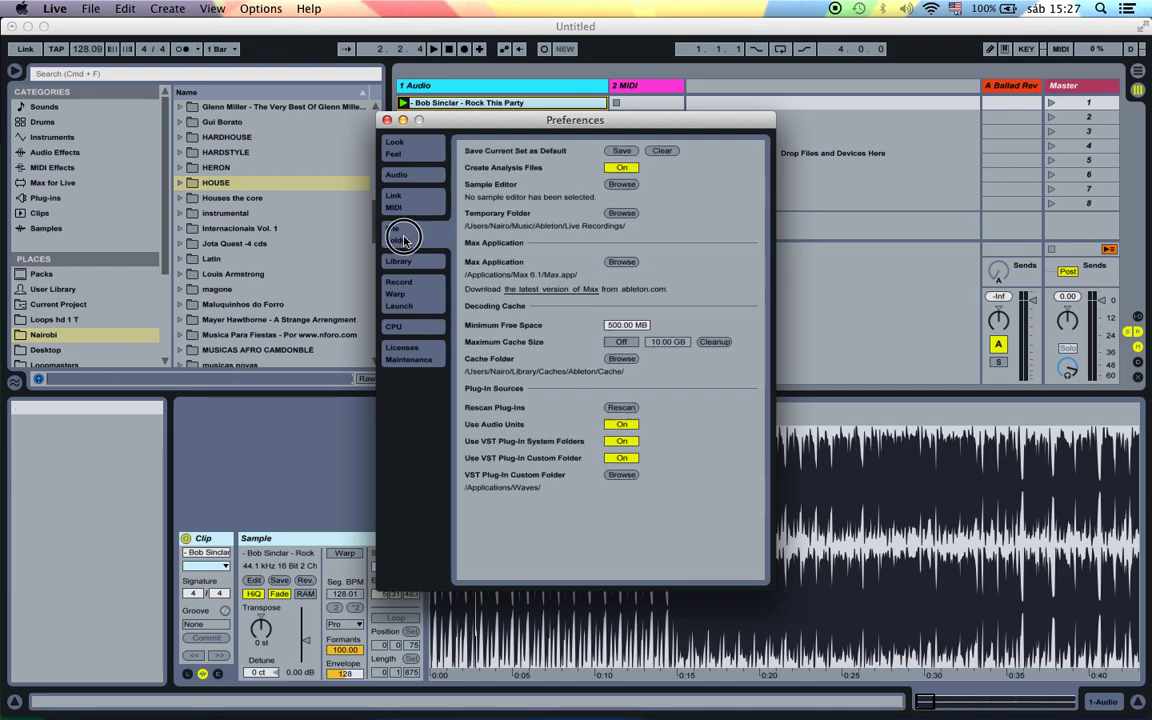
click(409, 302)
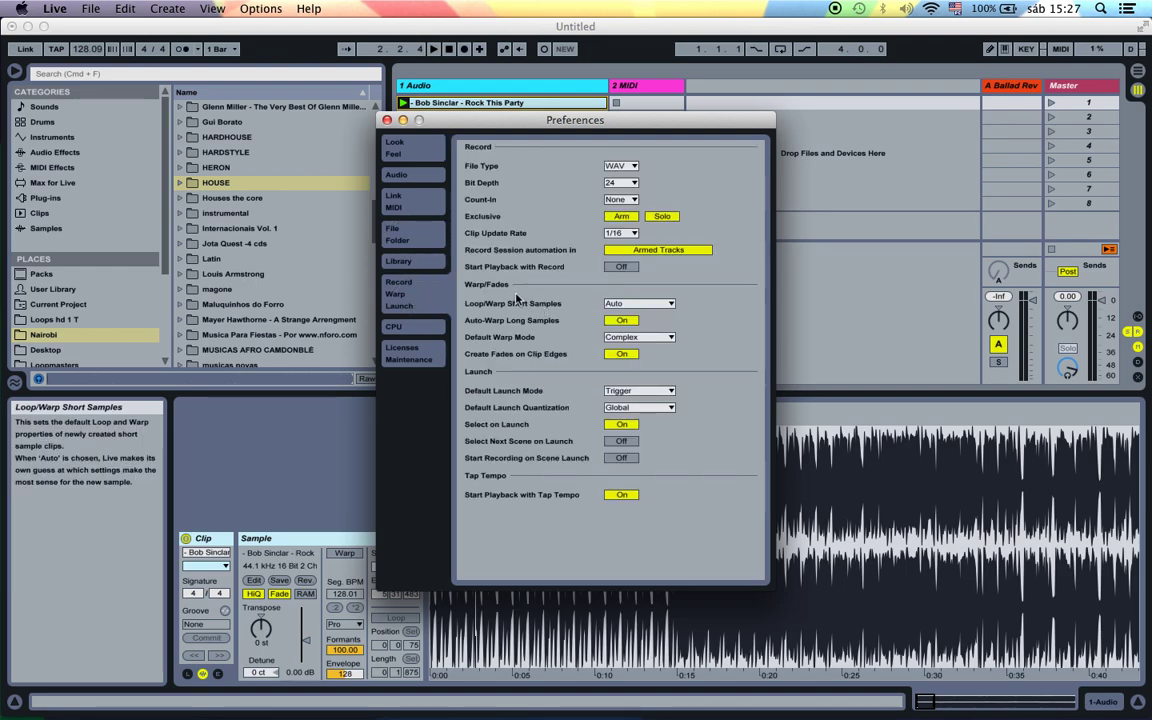
click(614, 321)
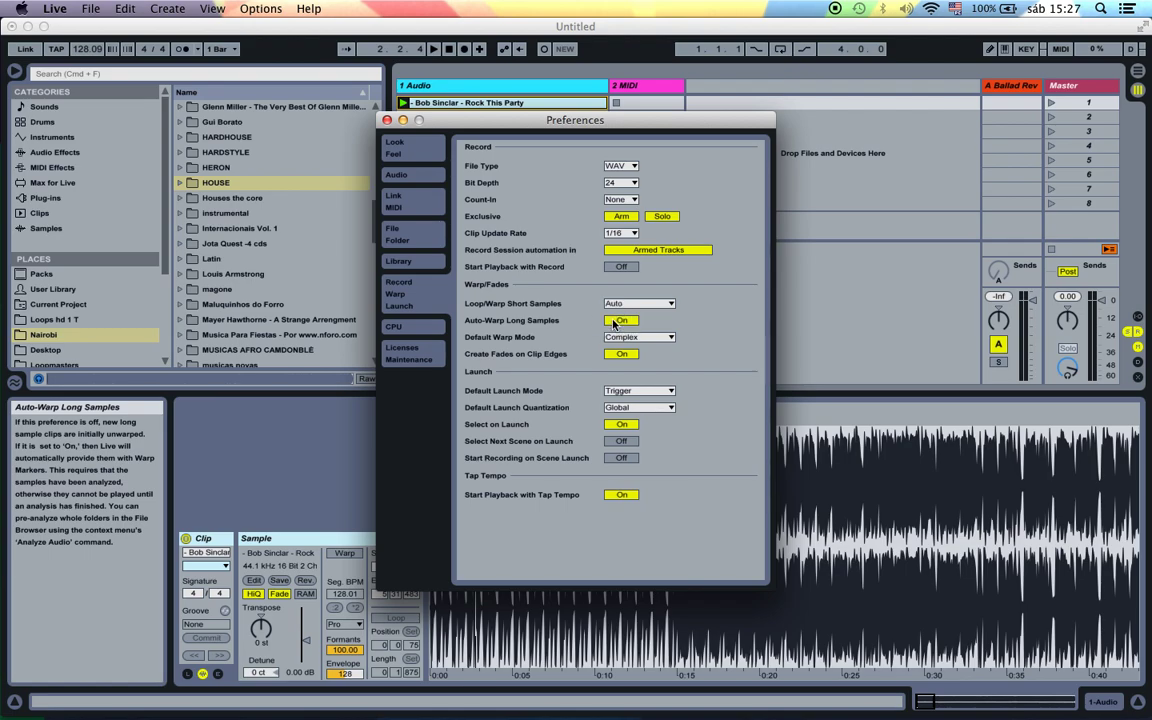
click(387, 120)
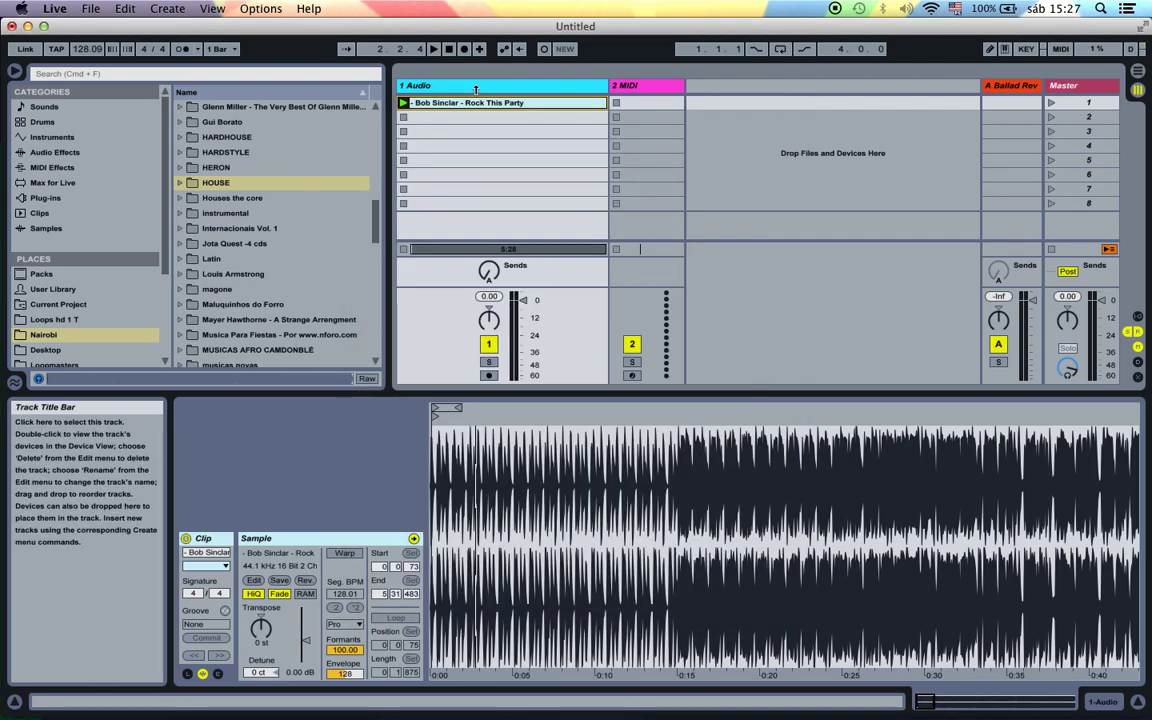
Check the clip's Warp switch and review which computer key is mapped to Tap Tempo.
click(345, 555)
click(344, 555)
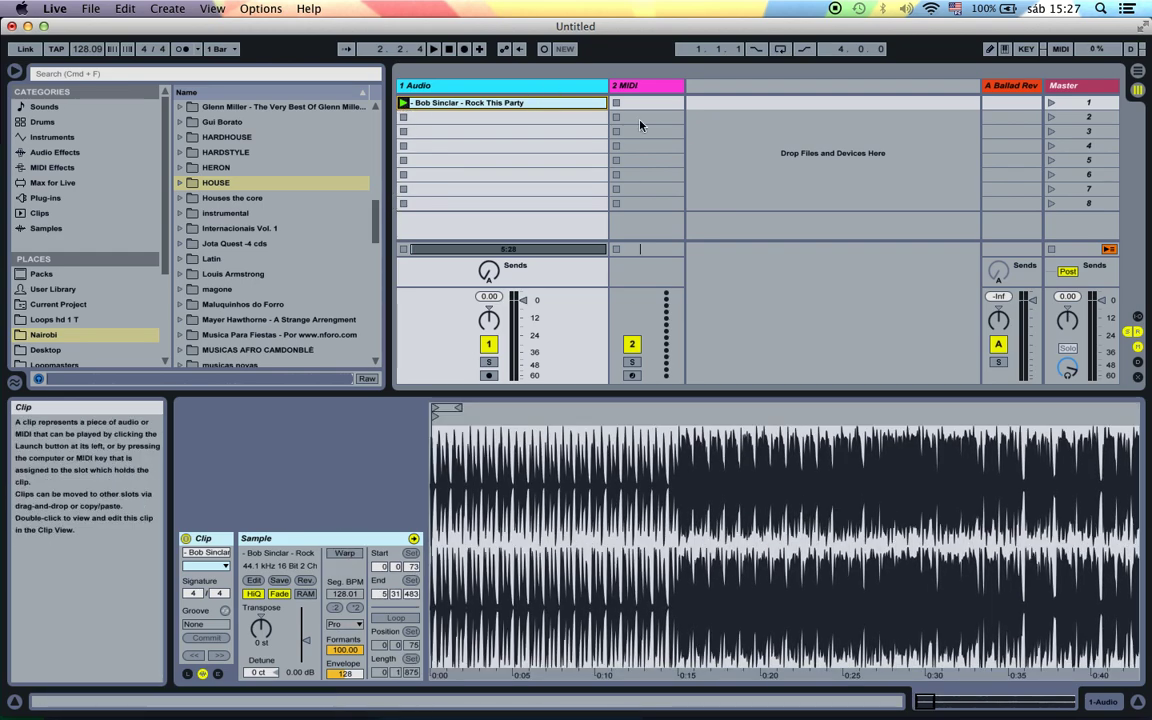
click(1027, 49)
click(1027, 49)
click(1005, 49)
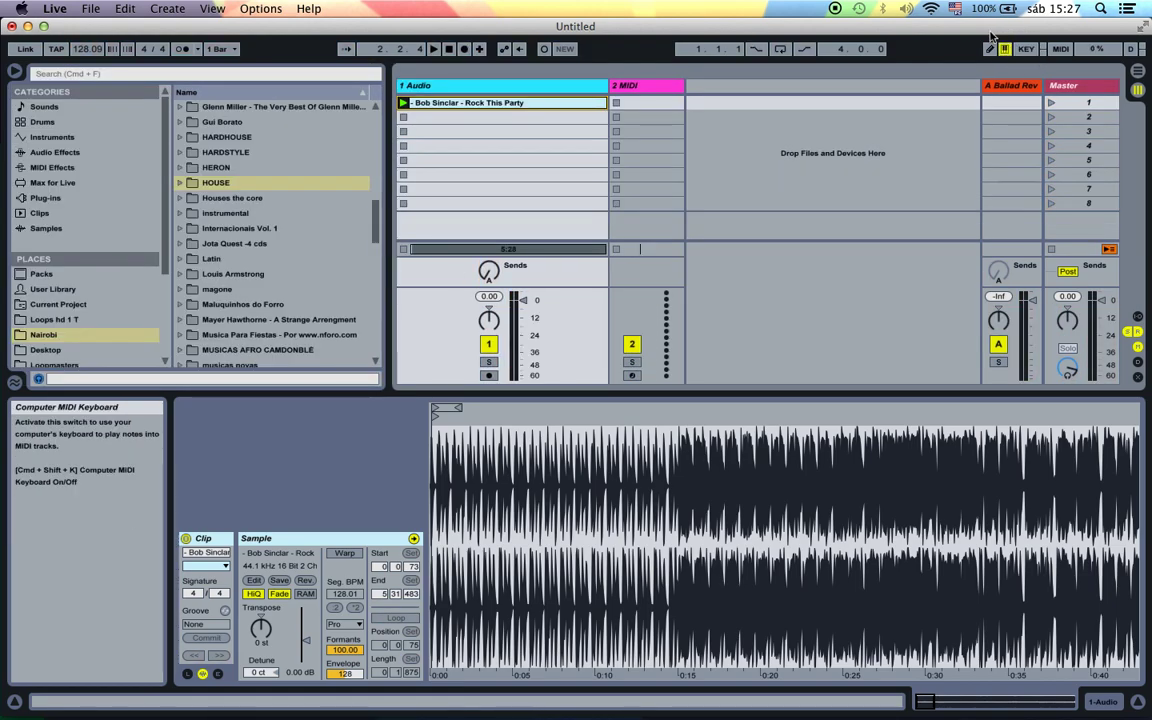
click(1025, 50)
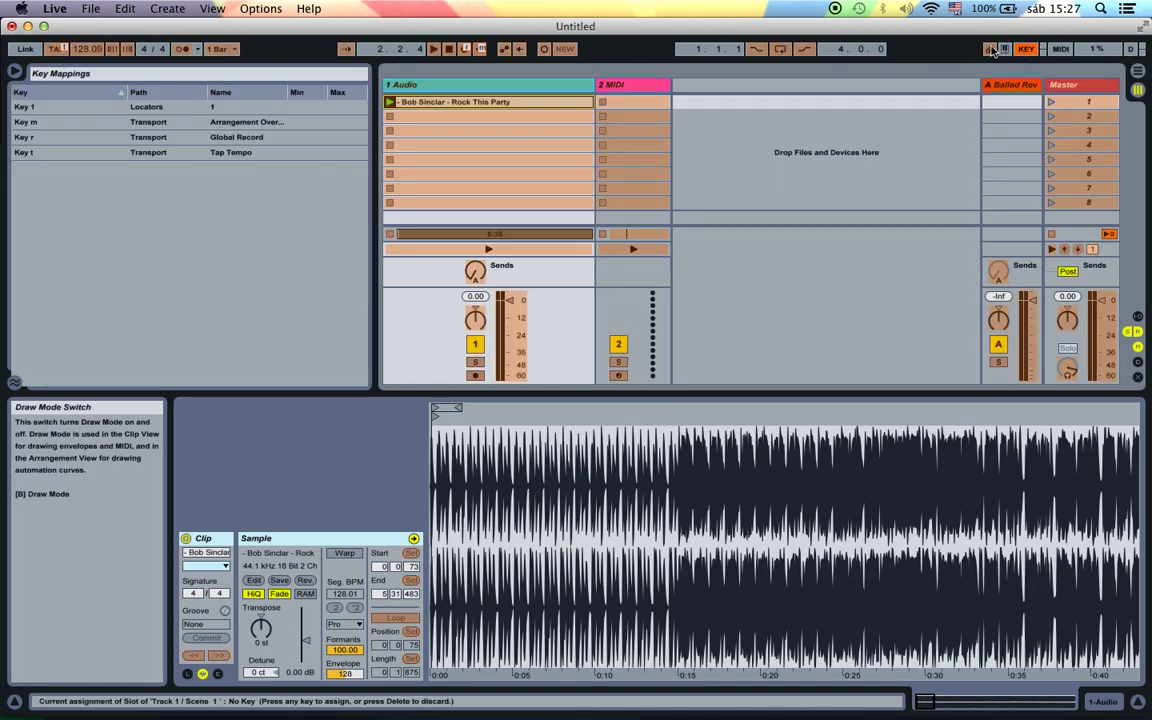
click(1026, 49)
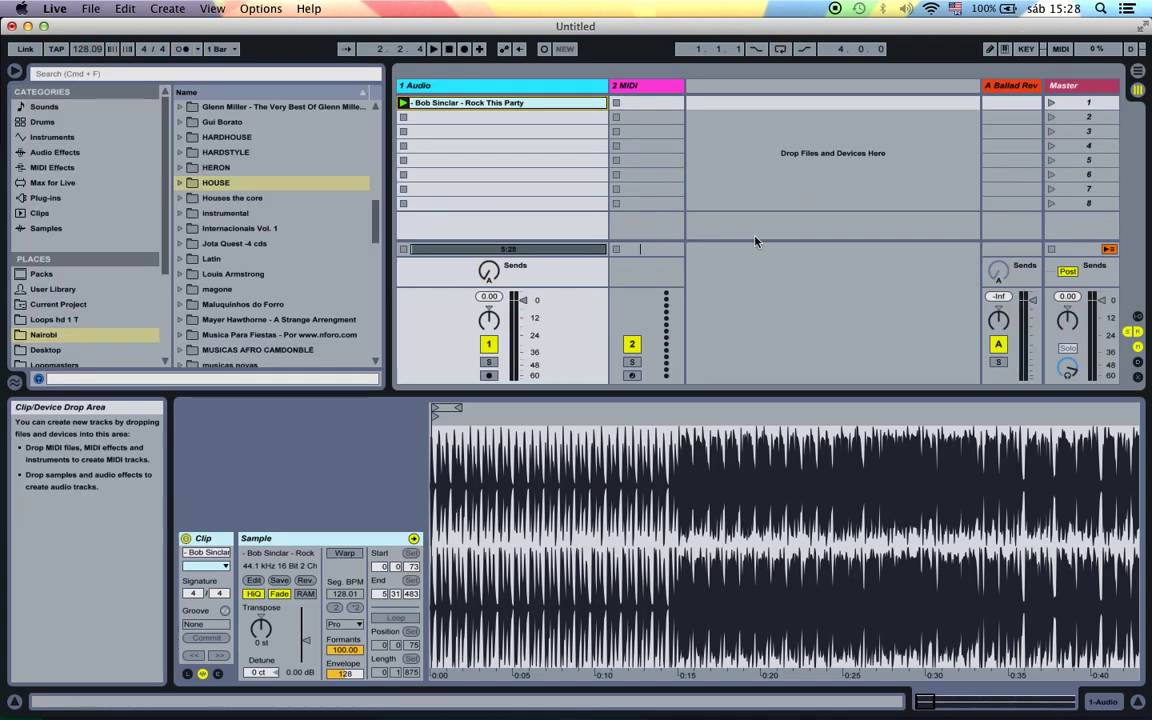
Launch the Rock This Party clip and tap the tempo in time with its beat to about 136 BPM.
key(t)
key(t)
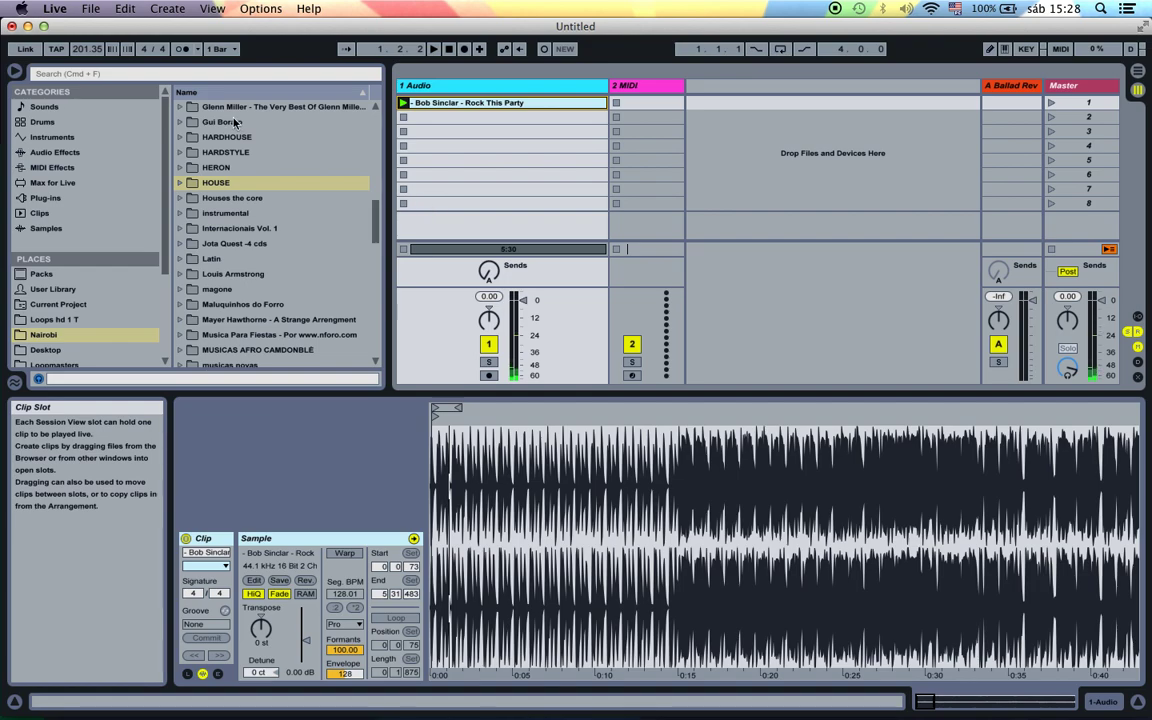
click(54, 49)
click(54, 49)
click(54, 49)
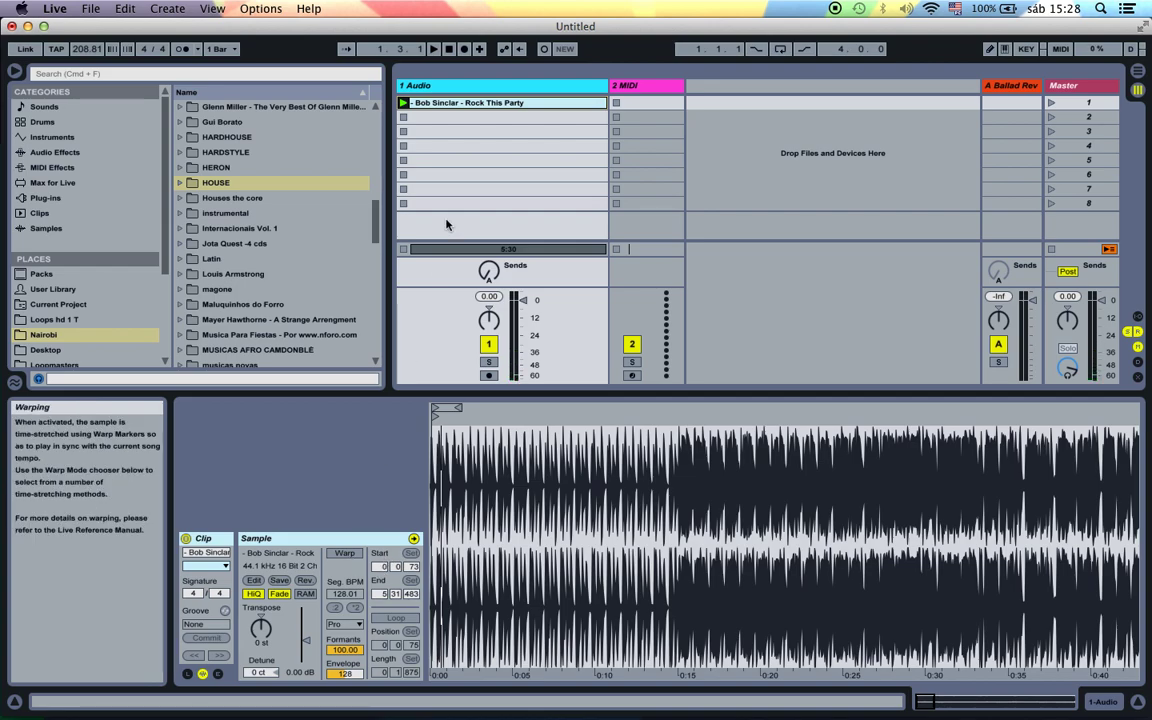
click(404, 103)
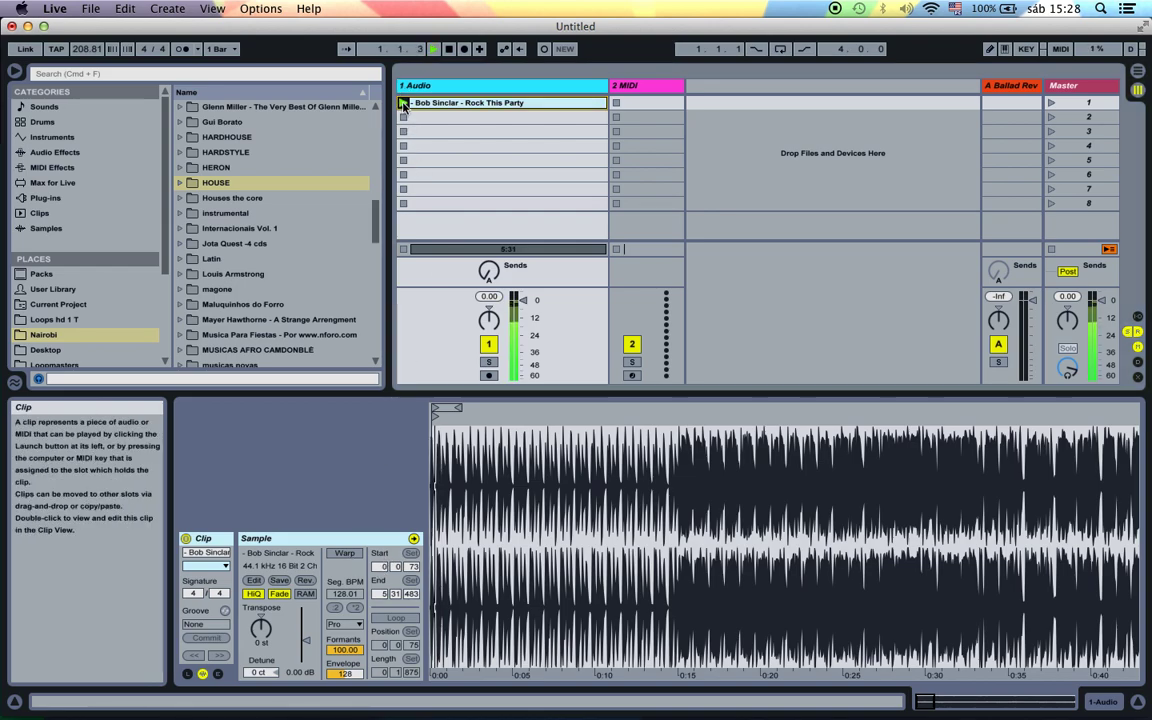
click(60, 56)
click(60, 56)
click(60, 56)
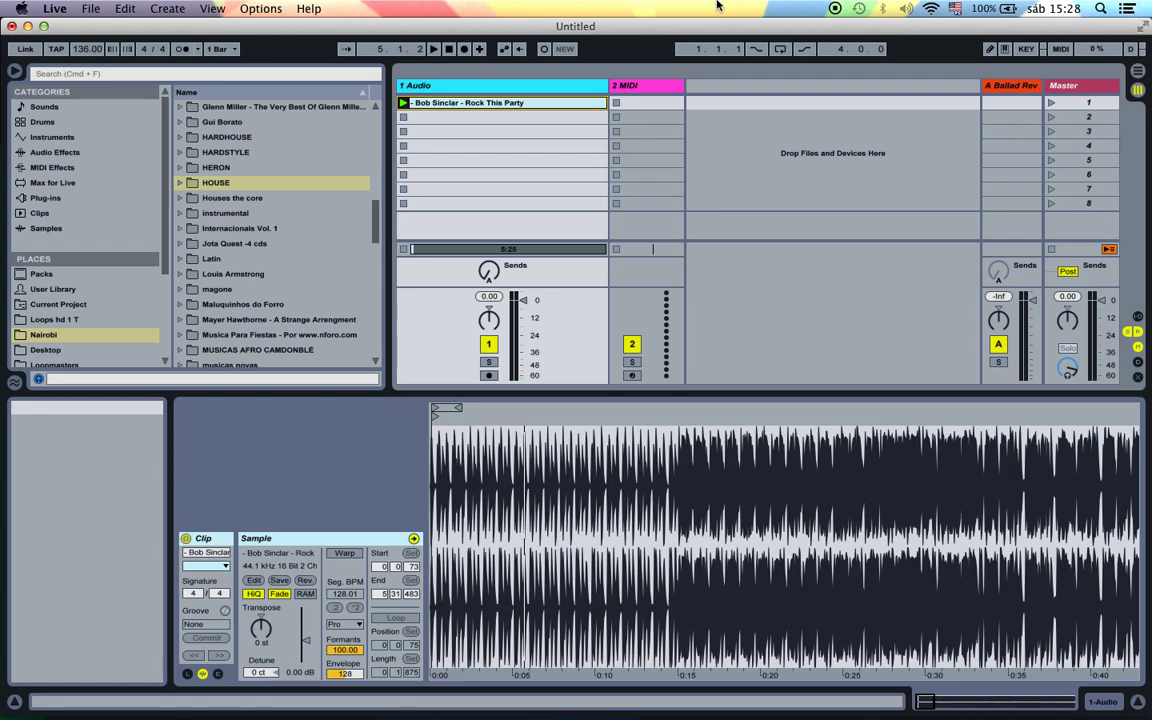
Map Tap Tempo to MIDI note D#1 on channel 10 and launch the clip to try the mapping.
click(1060, 48)
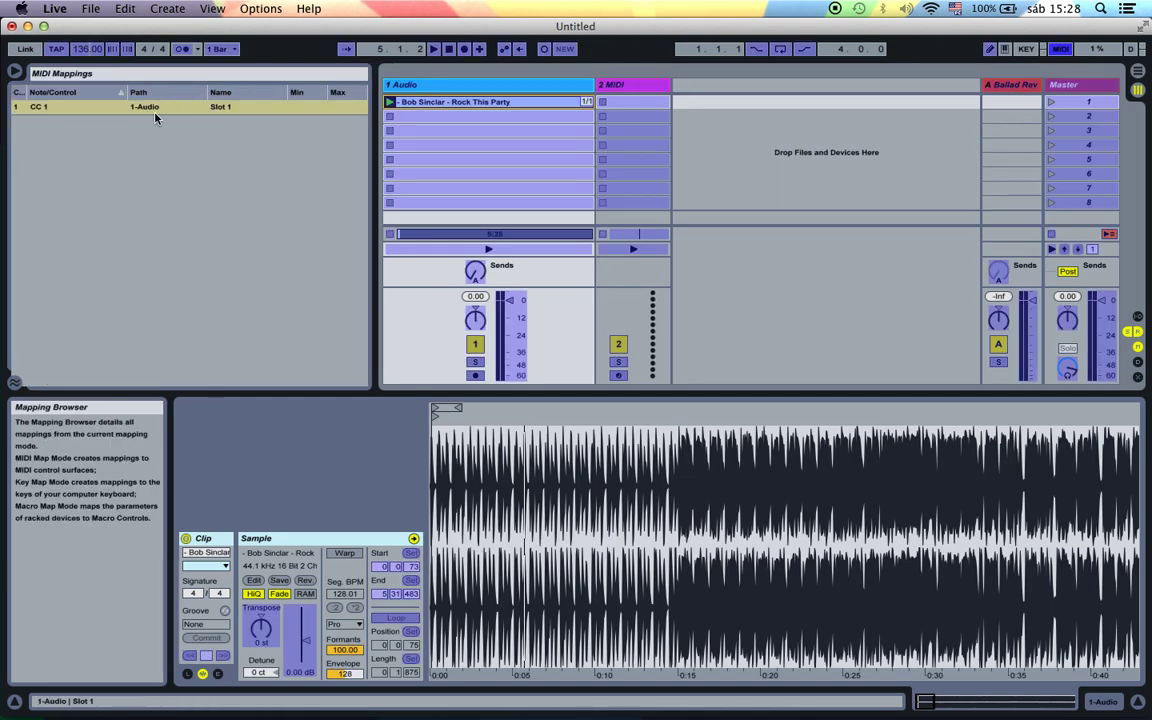
click(56, 49)
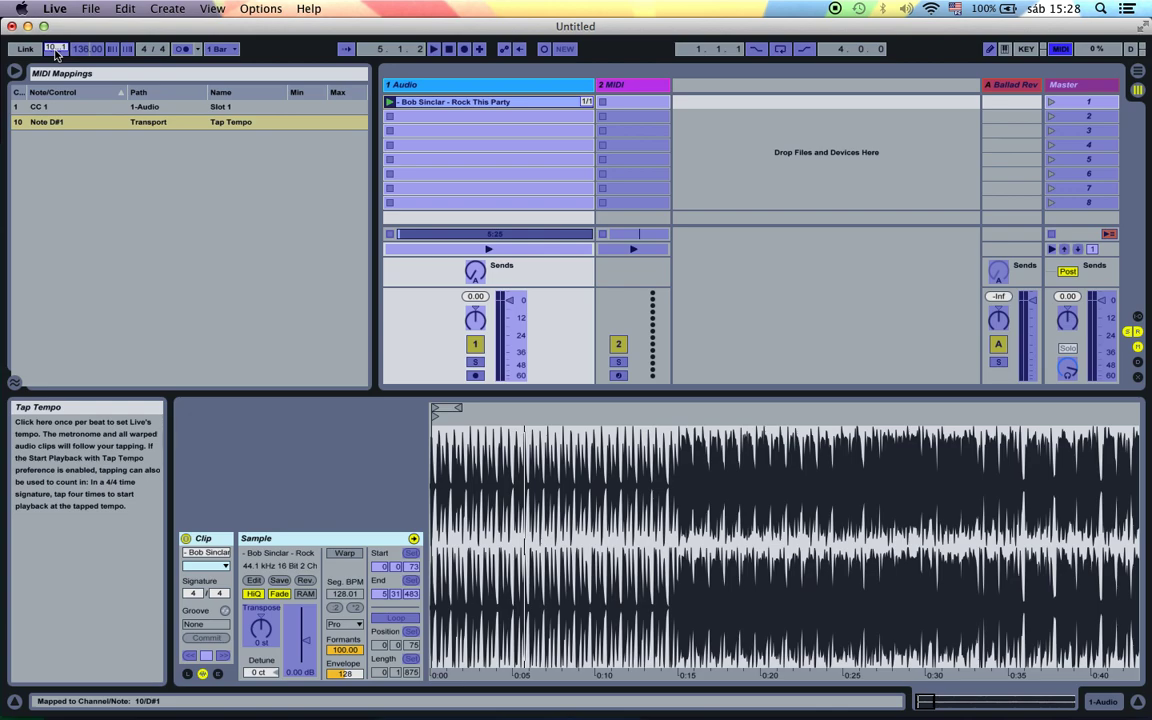
click(1060, 48)
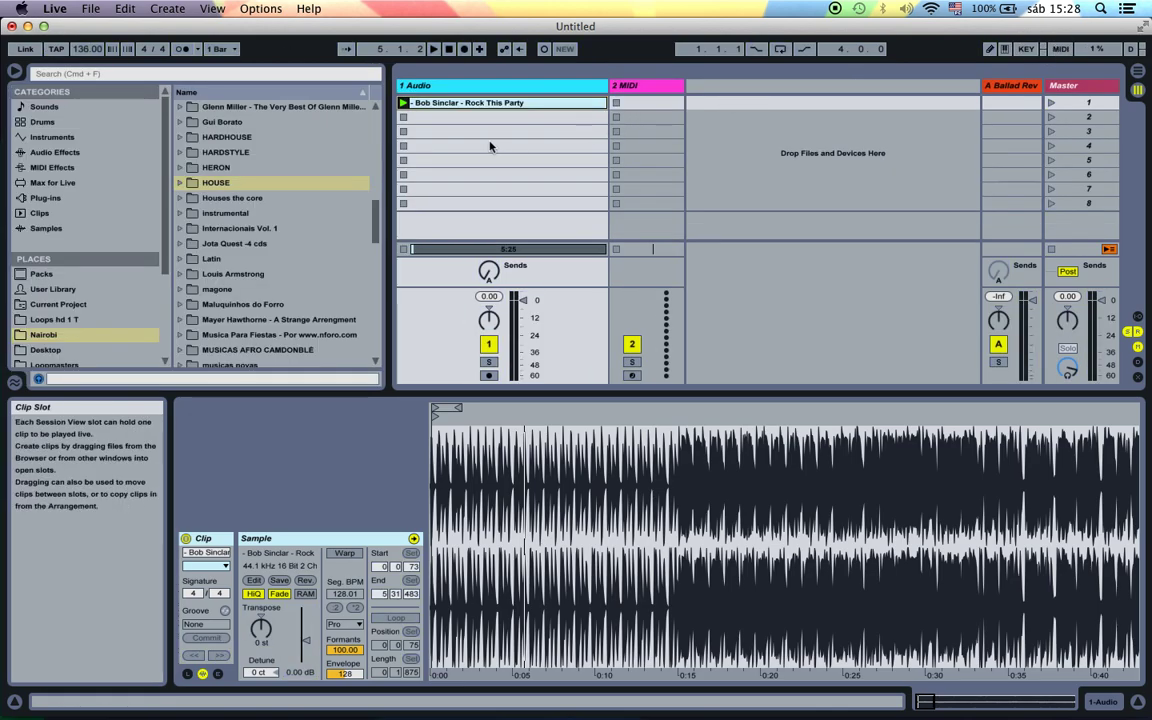
click(404, 104)
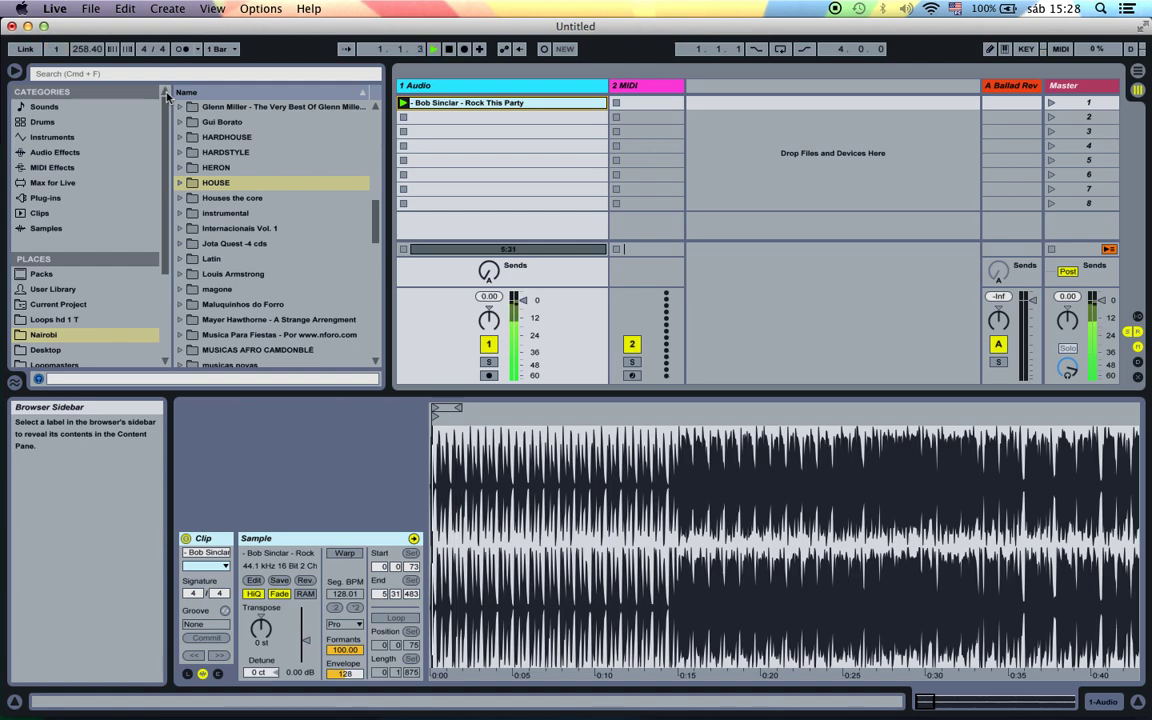
Review the MIDI mappings and the computer-key mappings that include Tap Tempo.
click(1062, 49)
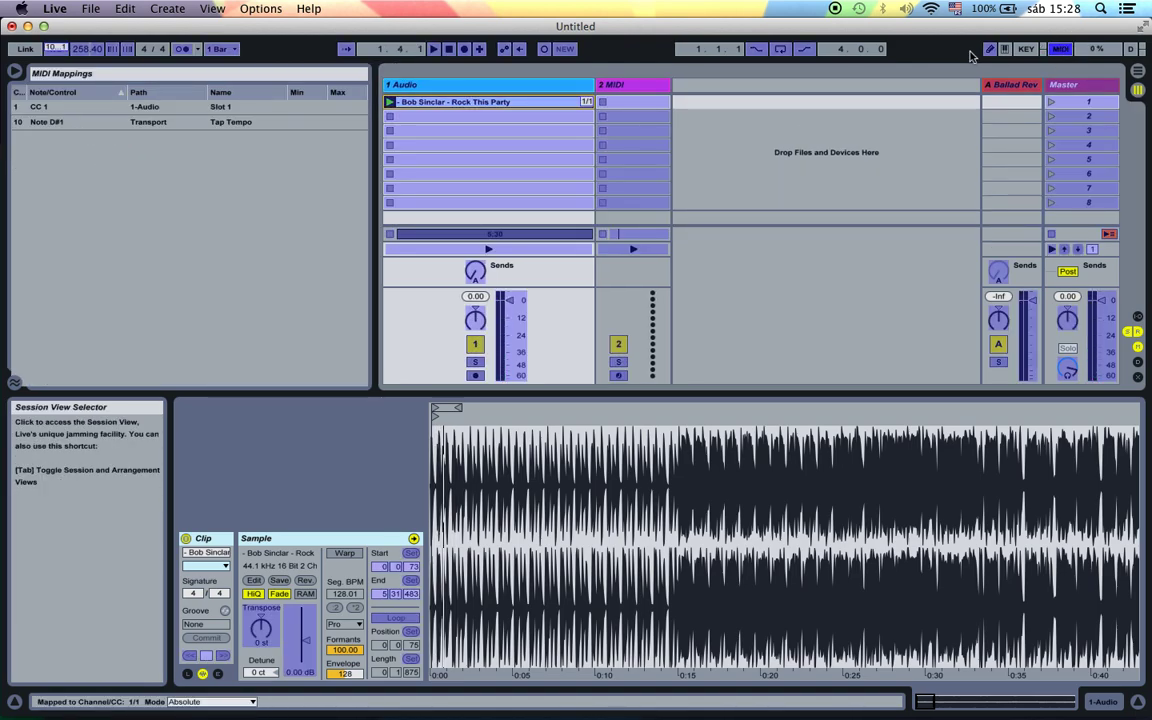
click(1040, 52)
click(1027, 50)
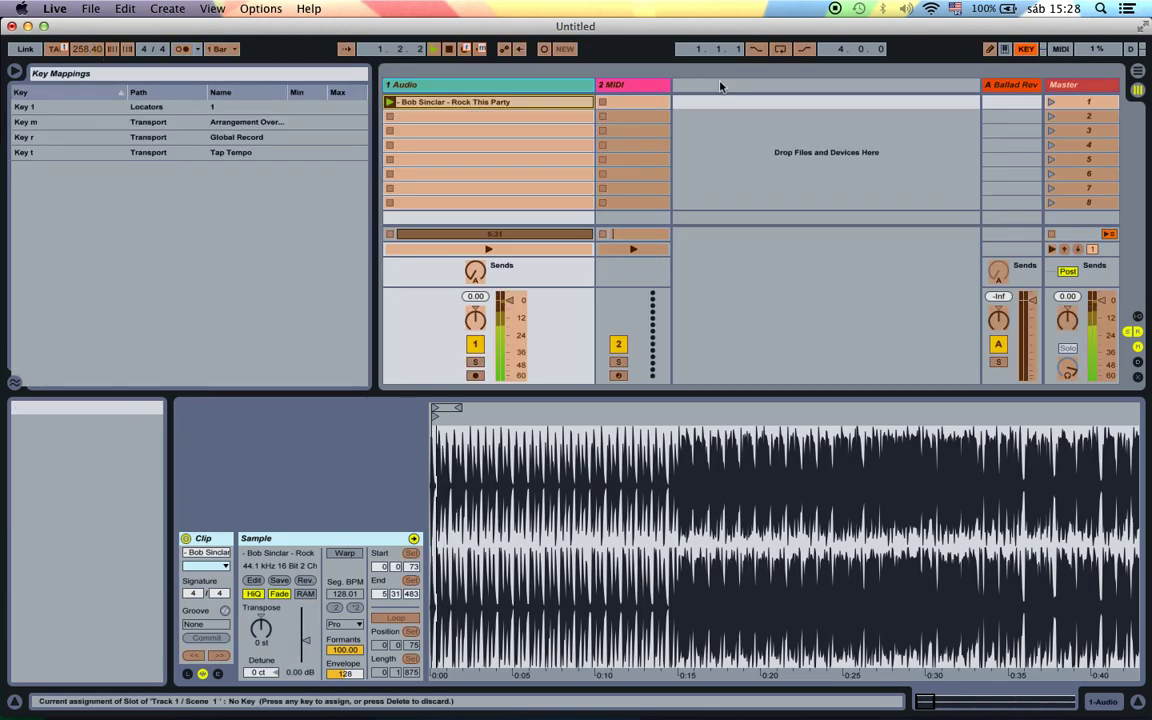
click(1027, 50)
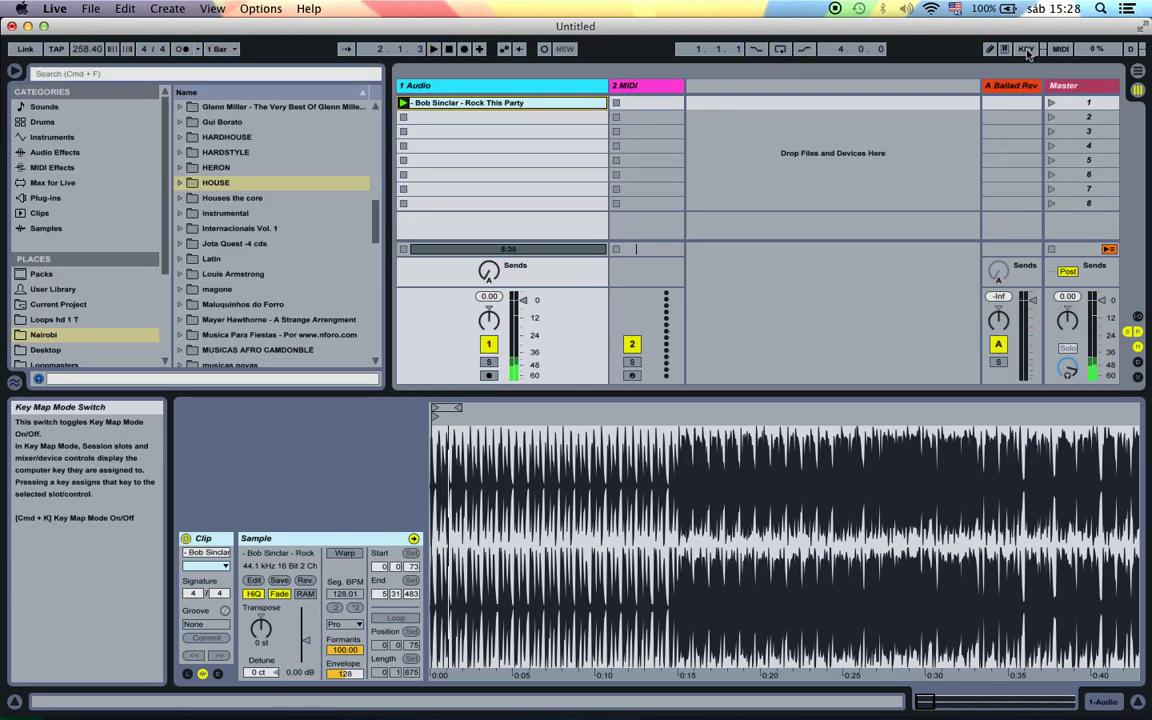
Tap the tempo along with the playing clip using the mapped computer key, and set the Live Set's tempo to 128.00 BPM.
key(space)
key(space)
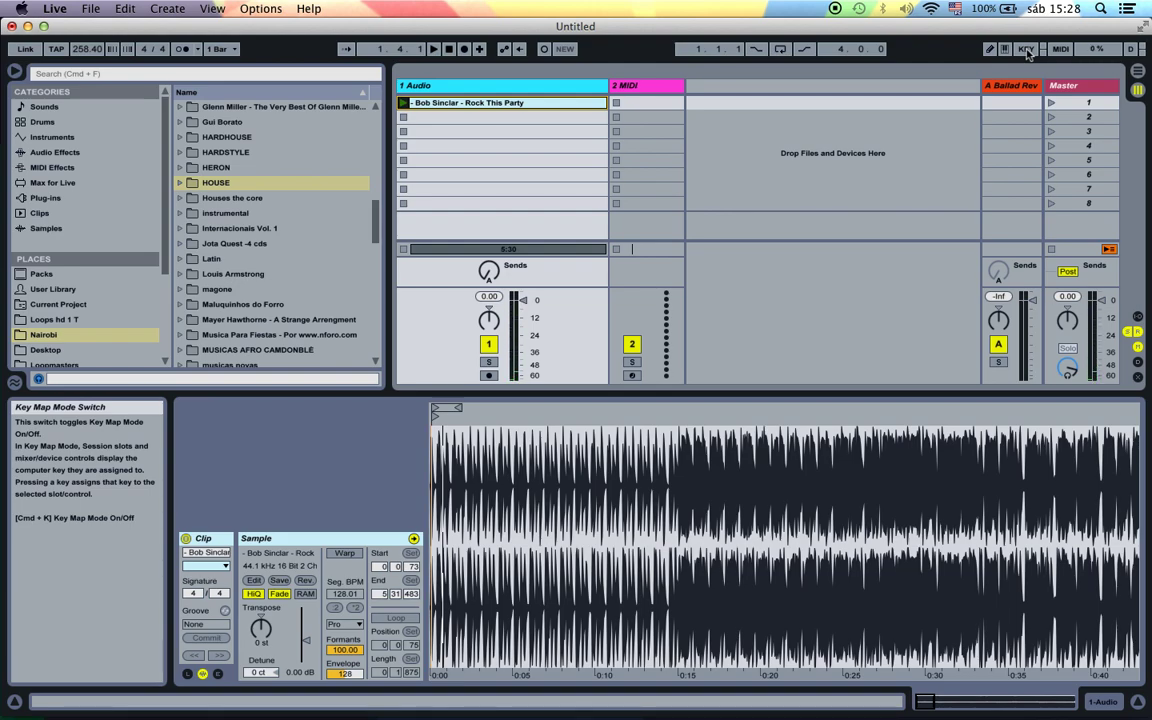
key(t)
key(t)
key(t)
key(t)
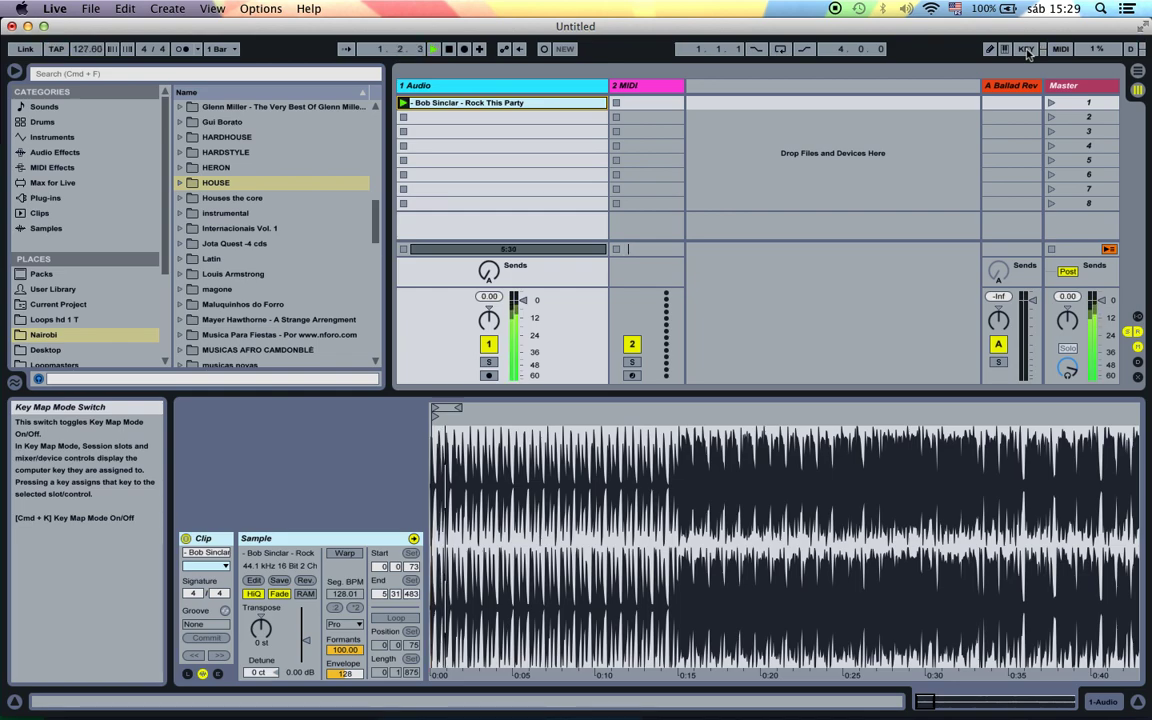
key(t)
key(t)
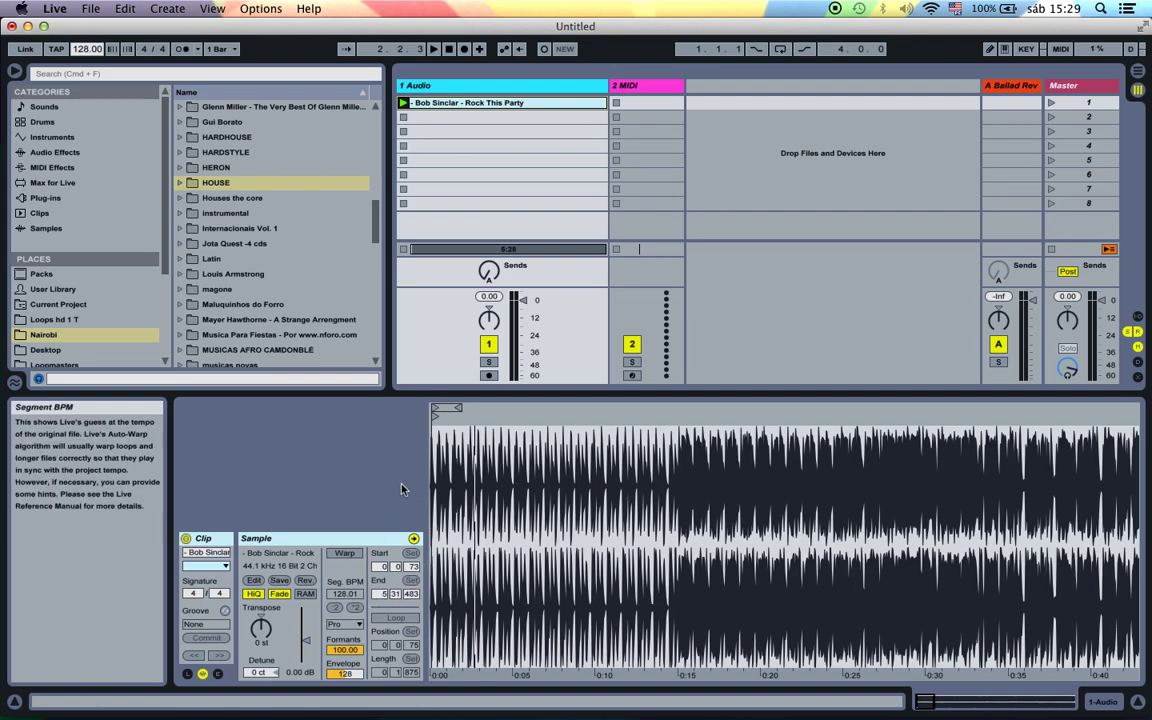
Enable Warp on the Rock This Party clip and warp it from the first beat, placing 1.1.1 there.
click(344, 553)
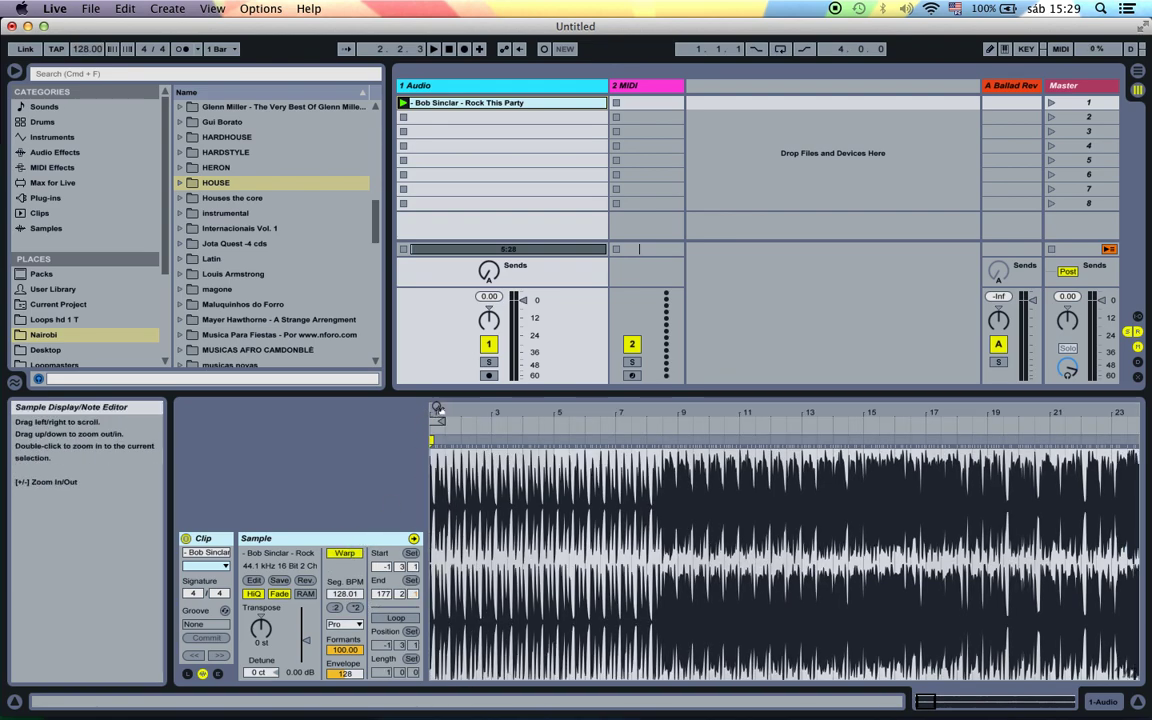
drag(439, 413, 439, 492)
key(space)
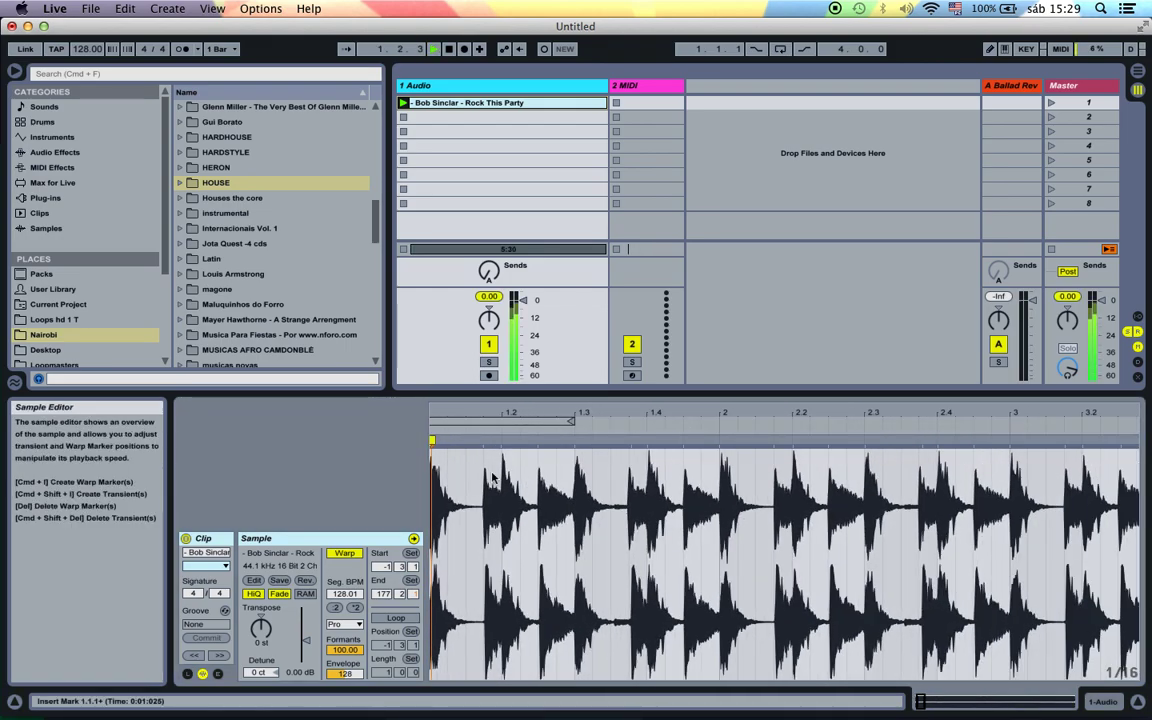
right_click(443, 514)
click(485, 334)
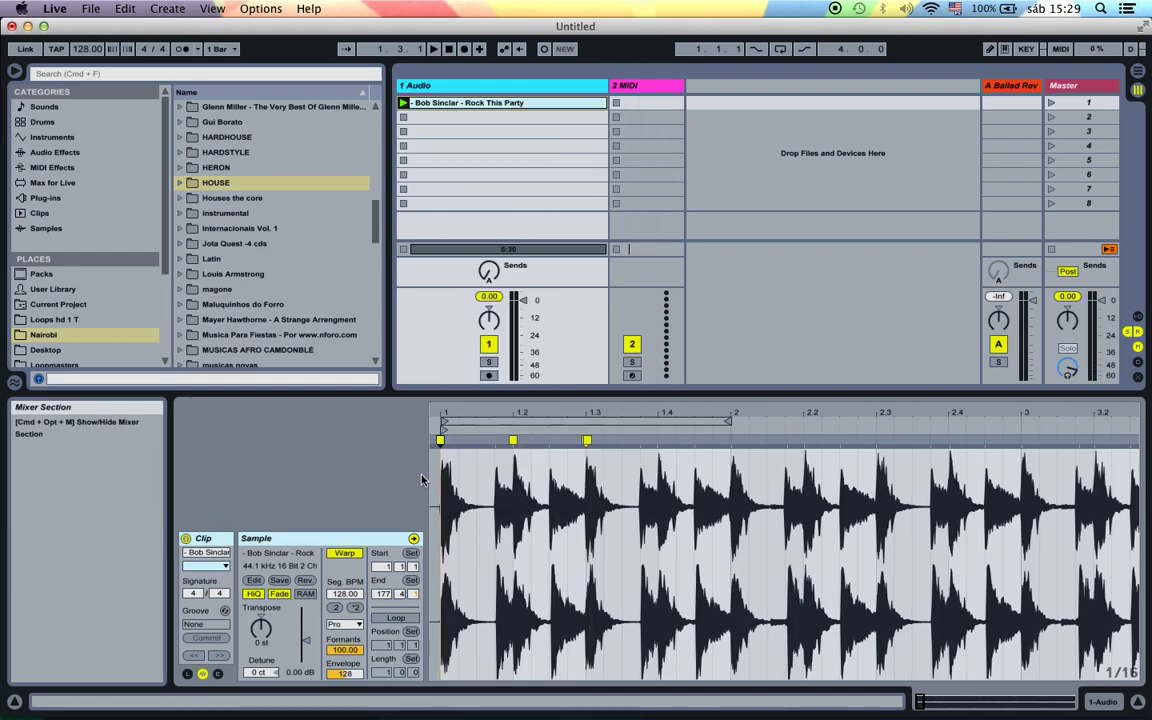
Warp the Rock This Party clip from its first beat, using 128.00 BPM as the starting tempo.
right_click(445, 502)
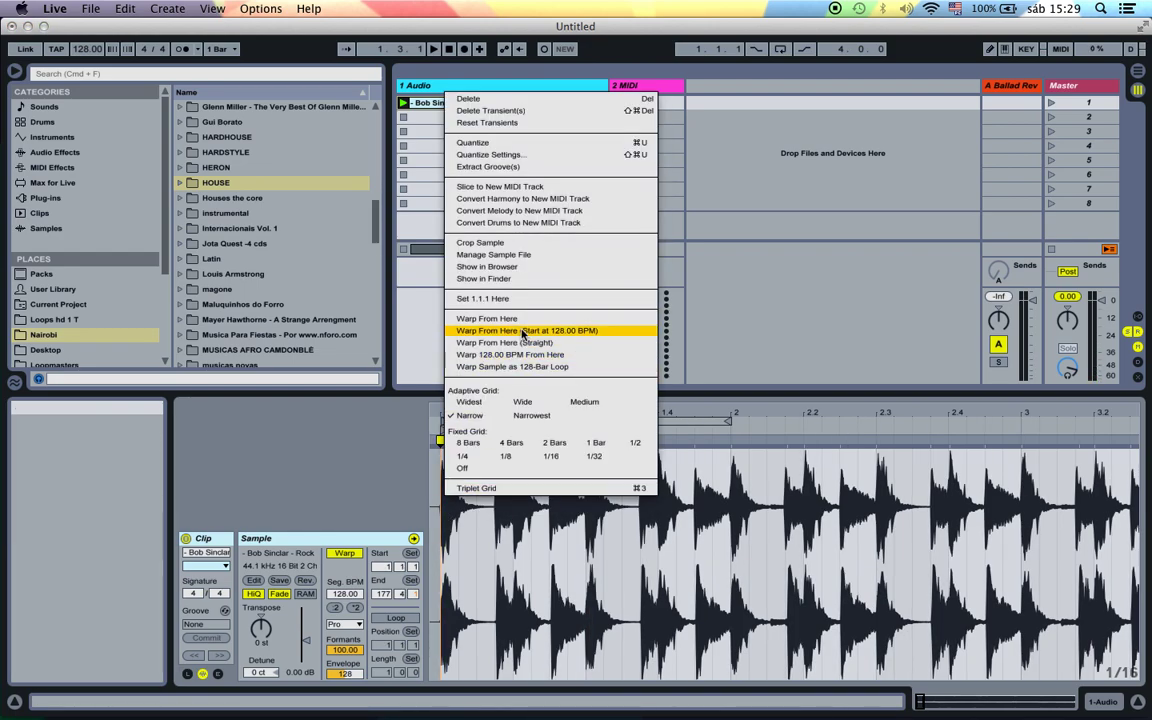
click(522, 331)
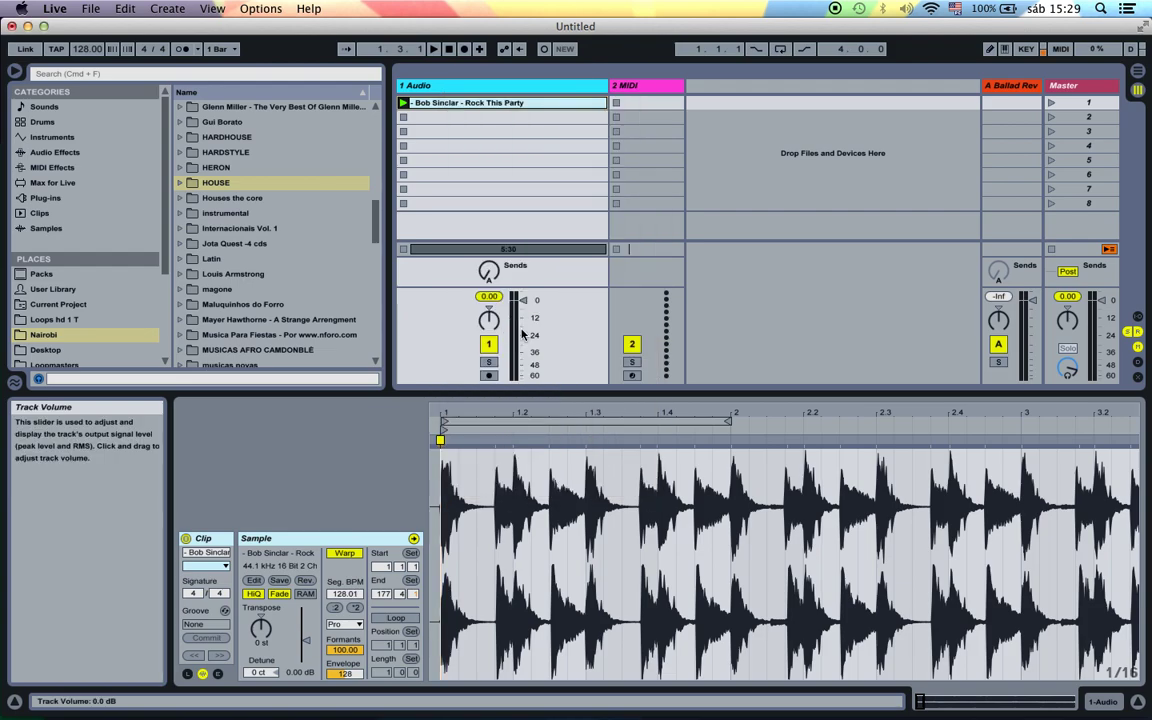
Turn on the metronome, play the clip against it, and lower the audio track's volume to -7.5 dB.
click(181, 48)
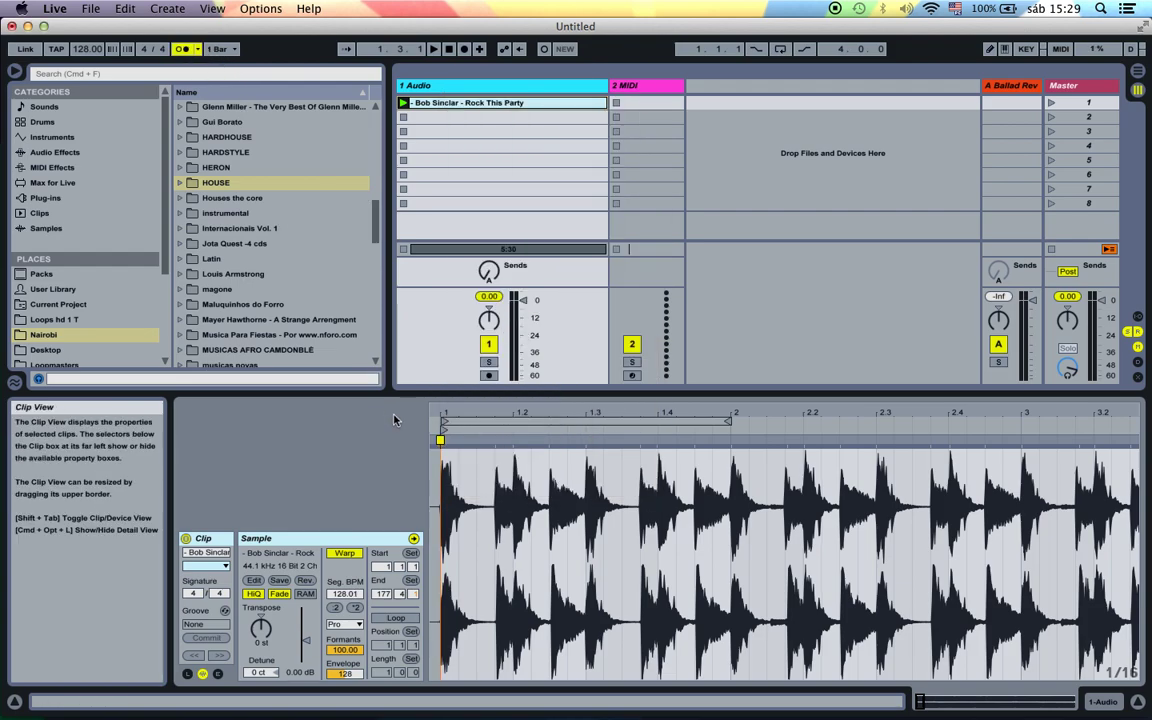
key(space)
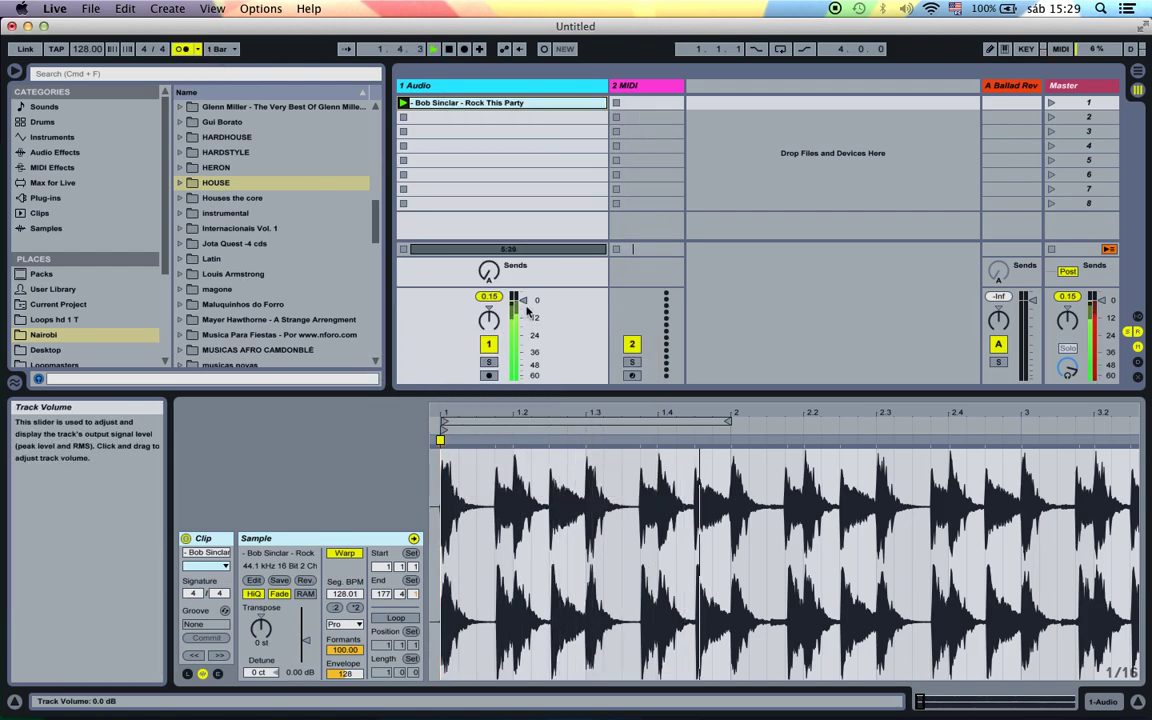
drag(522, 300, 522, 319)
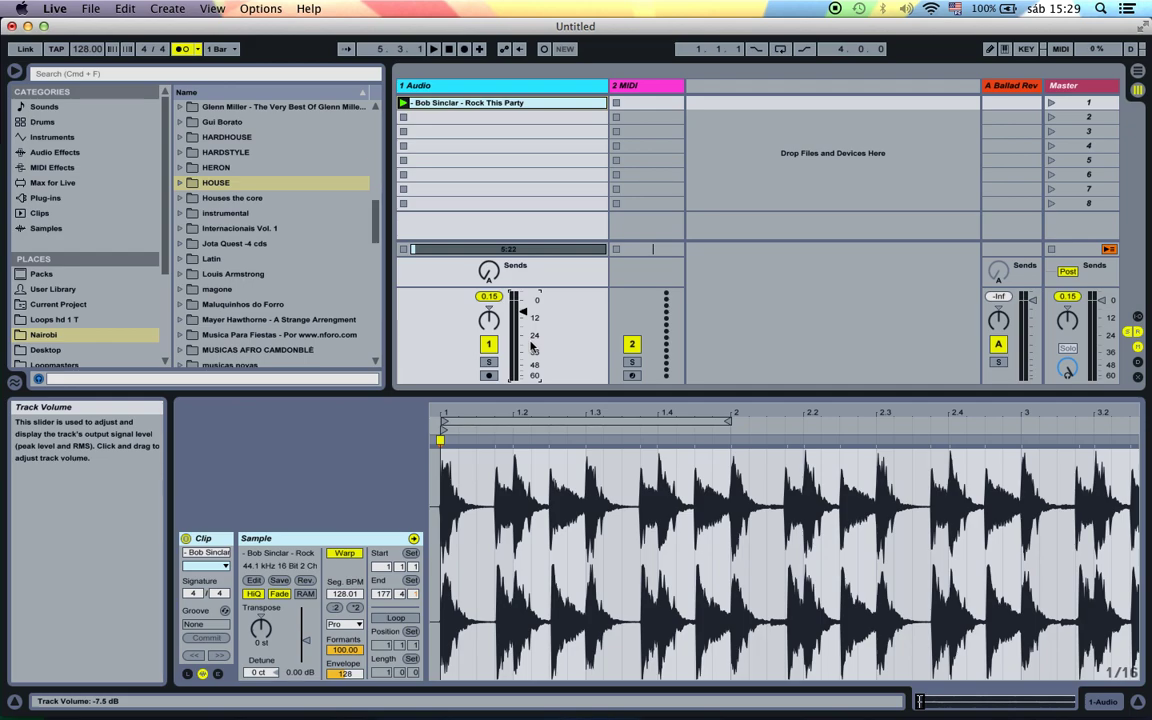
Insert a warp marker at 2.1.1 in the clip and adjust its alignment with the beat.
drag(540, 412, 540, 349)
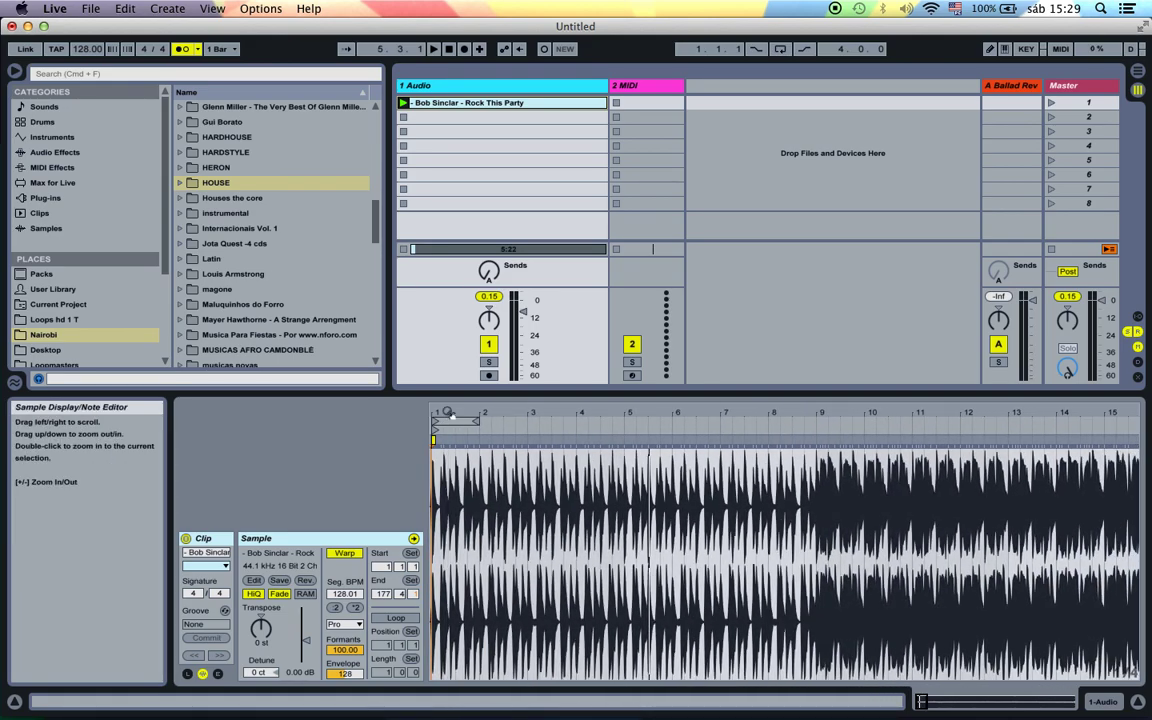
drag(450, 413, 450, 488)
double_click(729, 441)
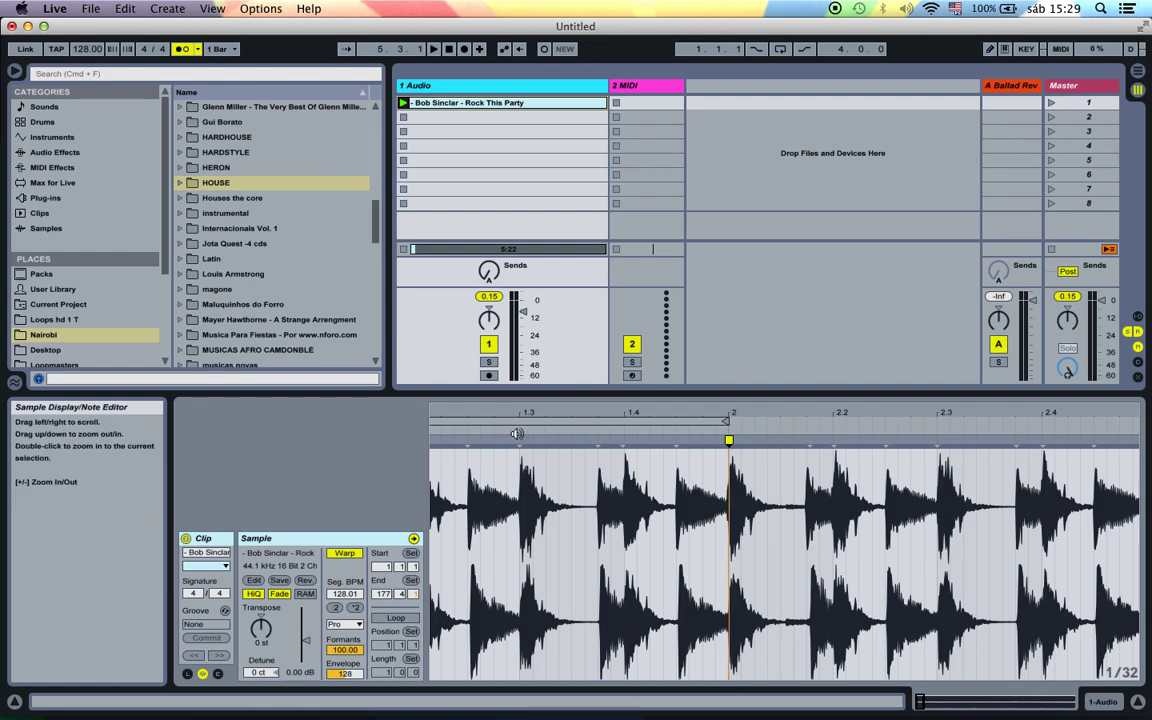
mouse_move(729, 440)
mouse_down()
mouse_move(715, 440)
mouse_move(728, 439)
mouse_move(699, 403)
mouse_move(578, 416)
mouse_up()
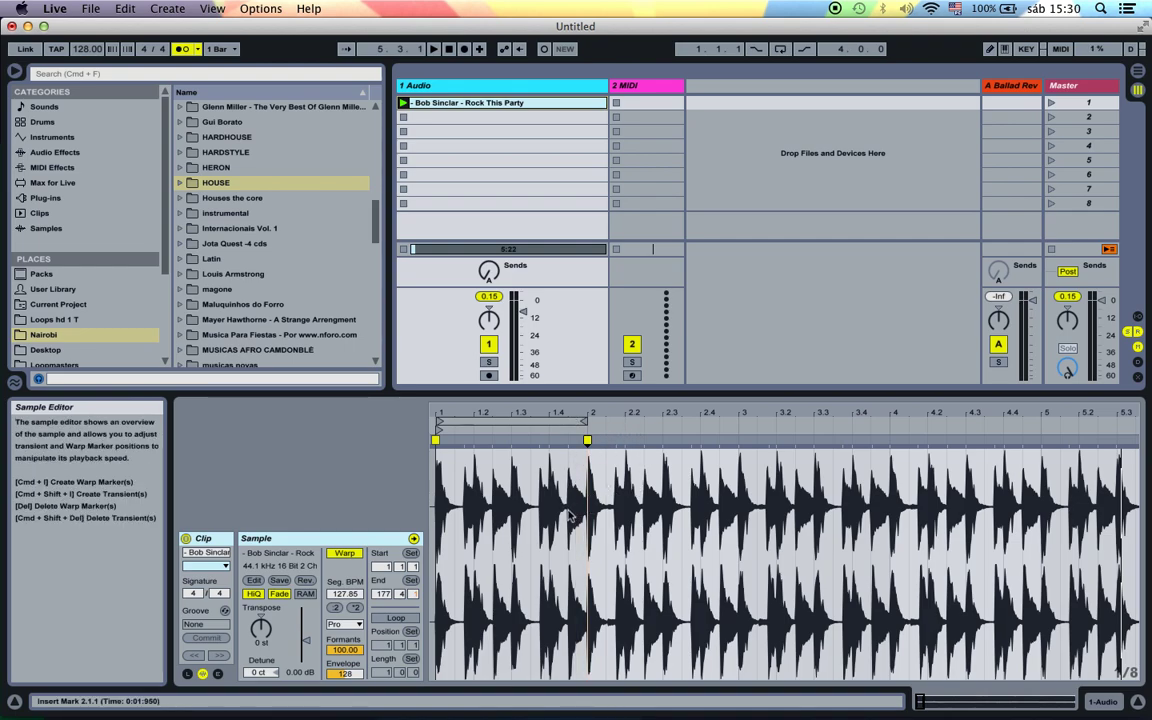
Insert a warp marker just before bar 9, and warp the clip from 9.1.1 with a starting tempo of 128.00 BPM.
drag(793, 414, 415, 414)
drag(877, 415, 637, 401)
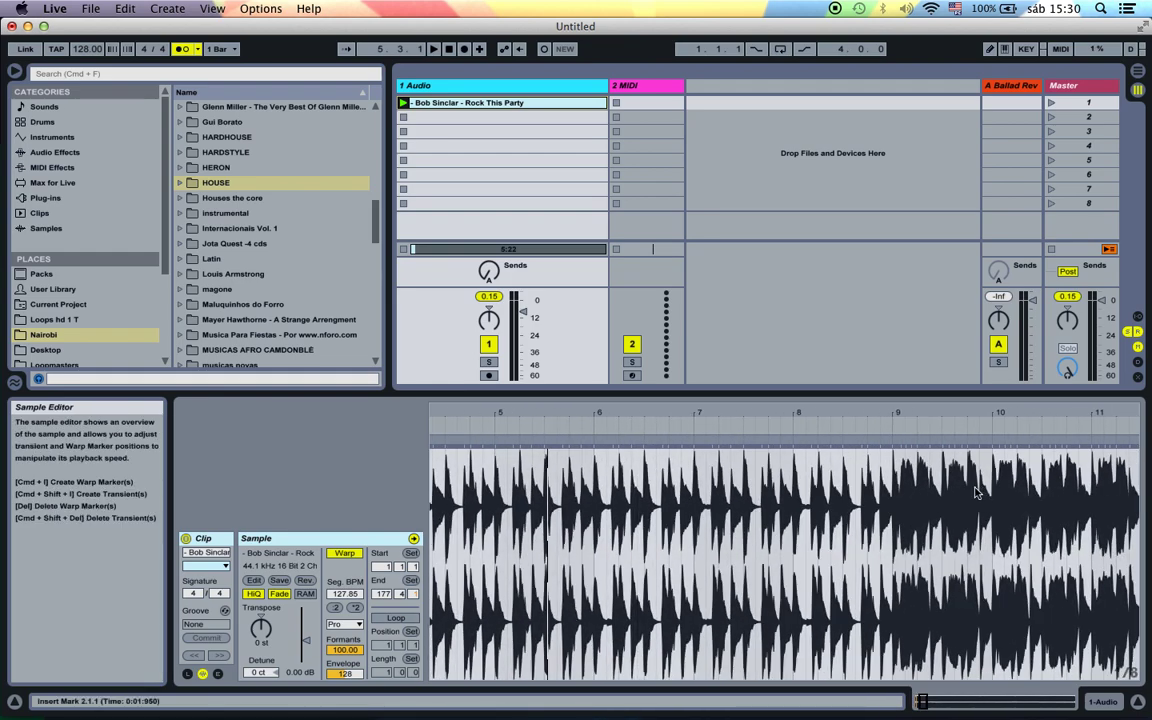
key(space)
double_click(881, 442)
key(space)
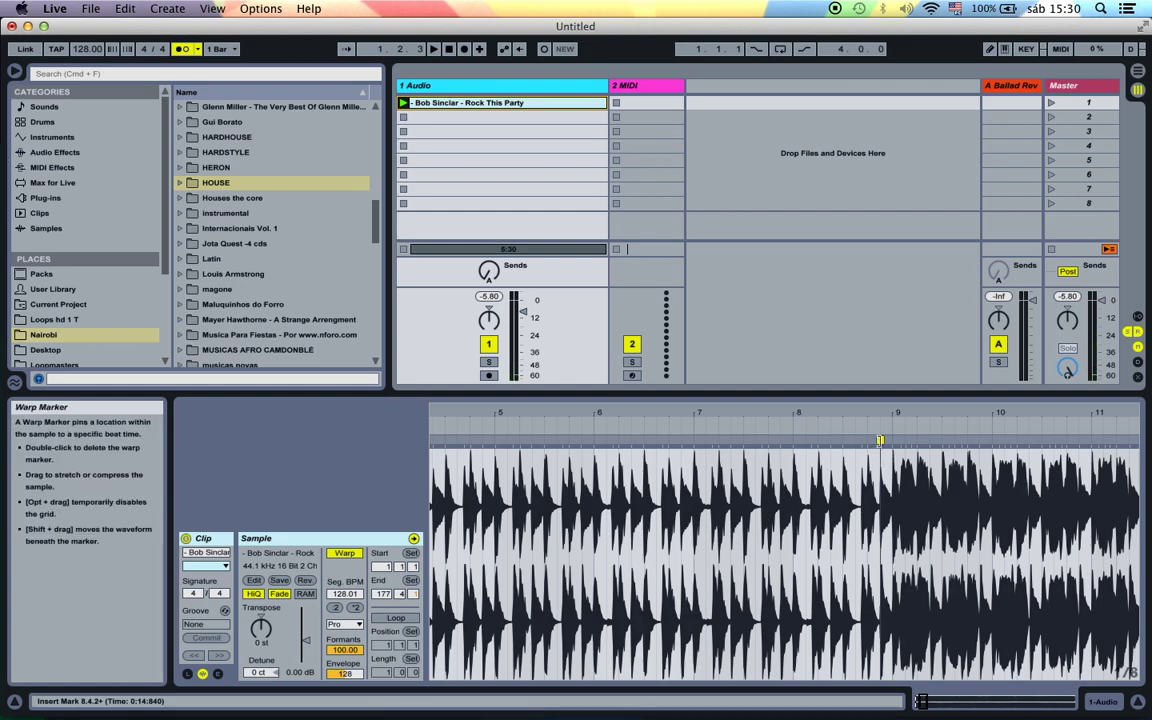
right_click(893, 461)
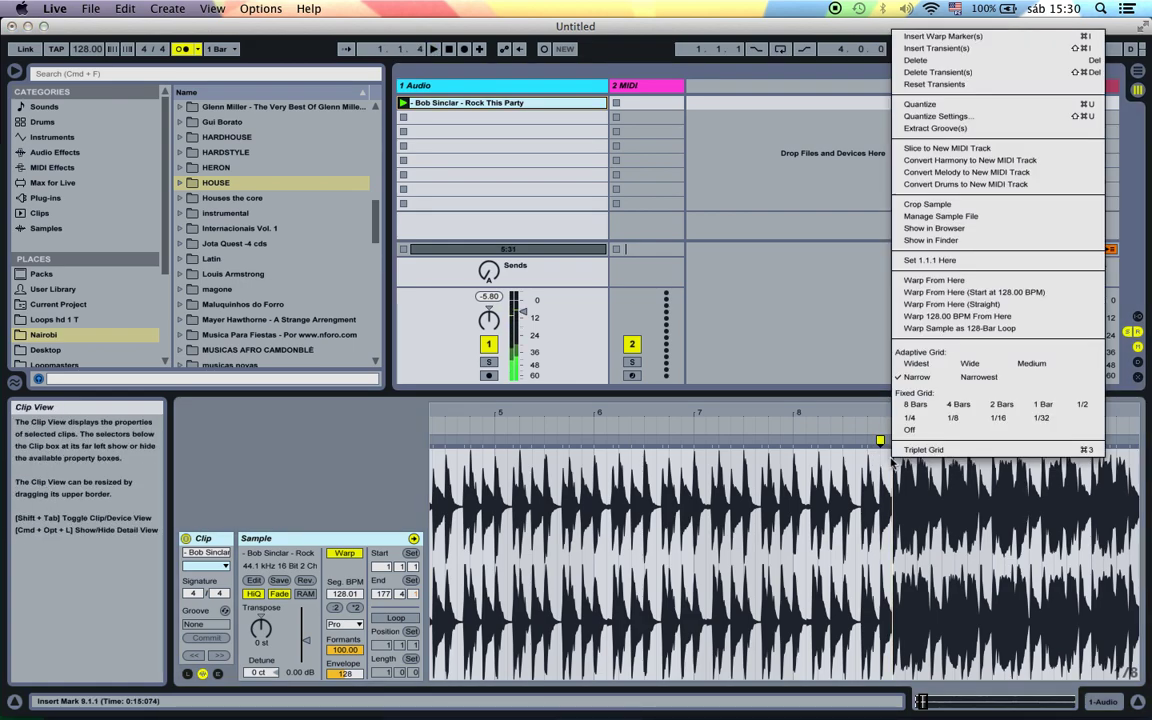
click(925, 292)
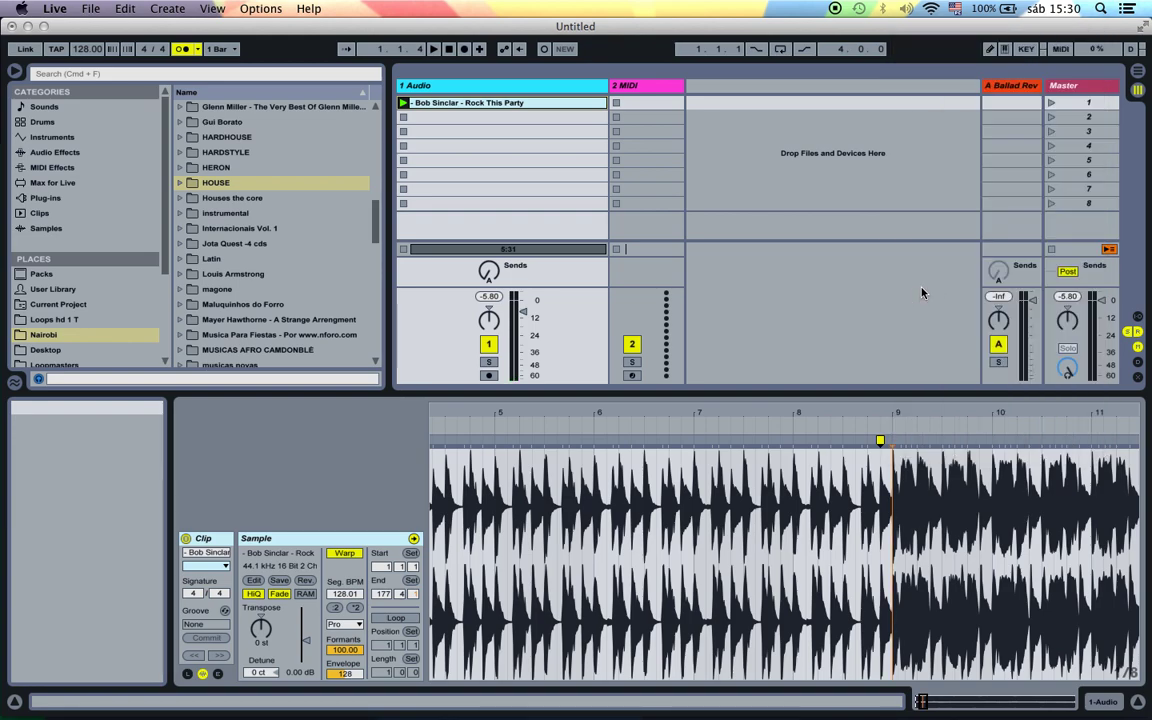